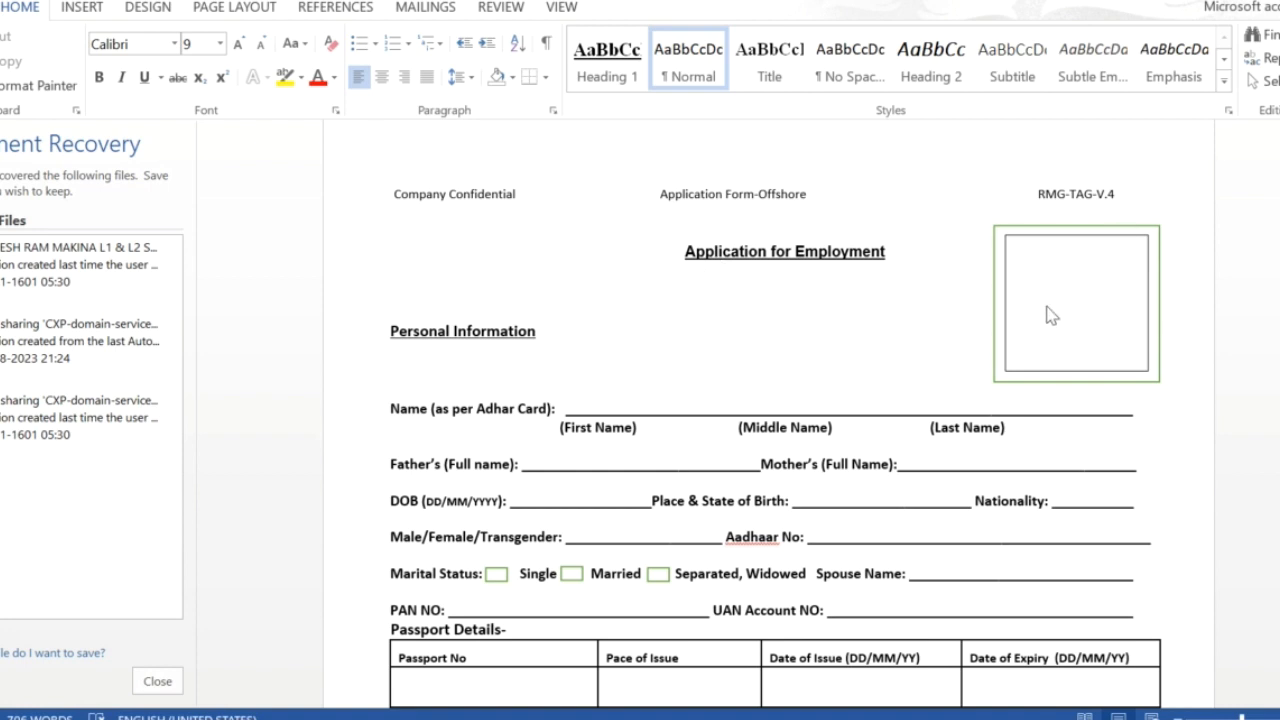
Step: Type the applicant's first name on the Name line and the surname in the Last Name blank
scroll(743, 440, "down", 10)
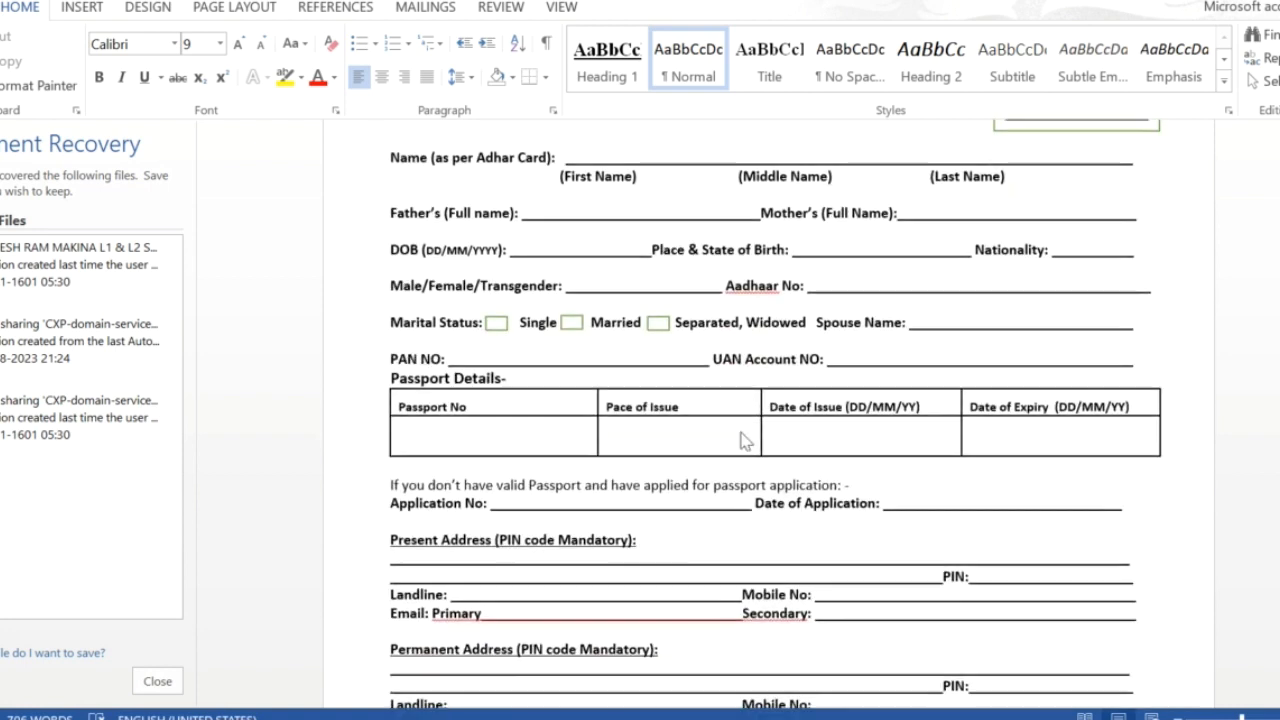
scroll(743, 440, "down", 13)
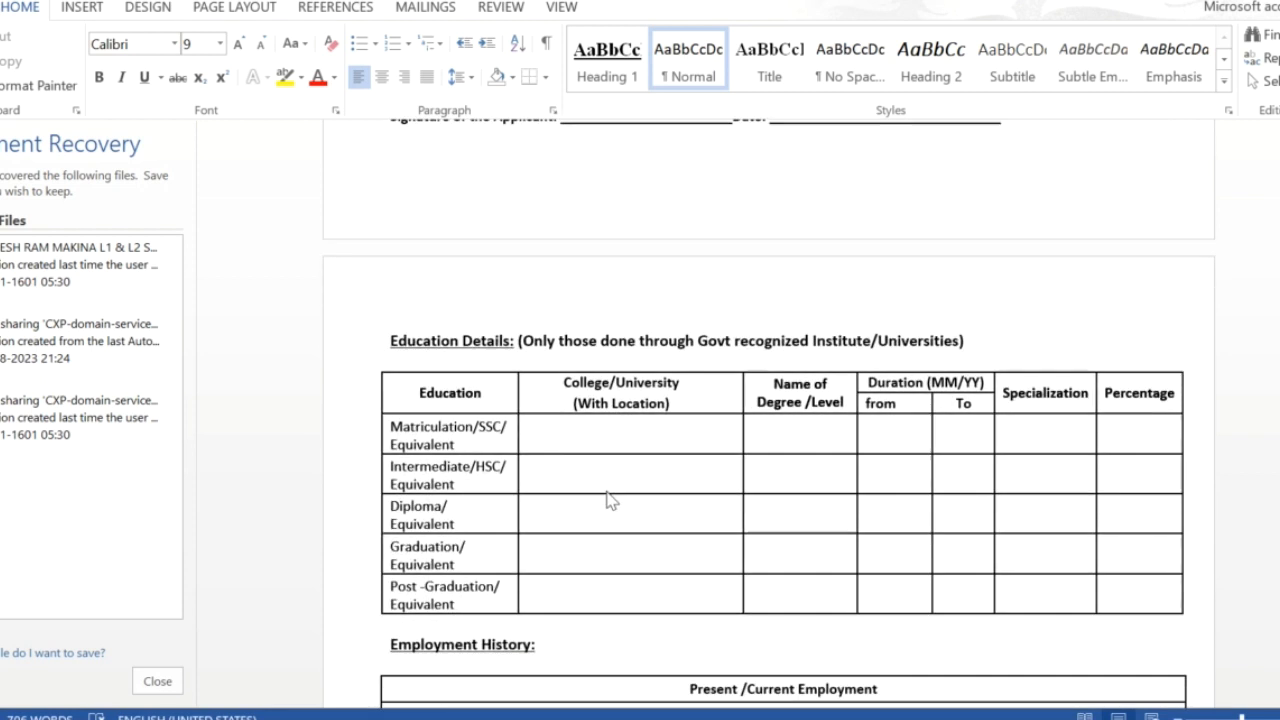
scroll(610, 500, "up", 20)
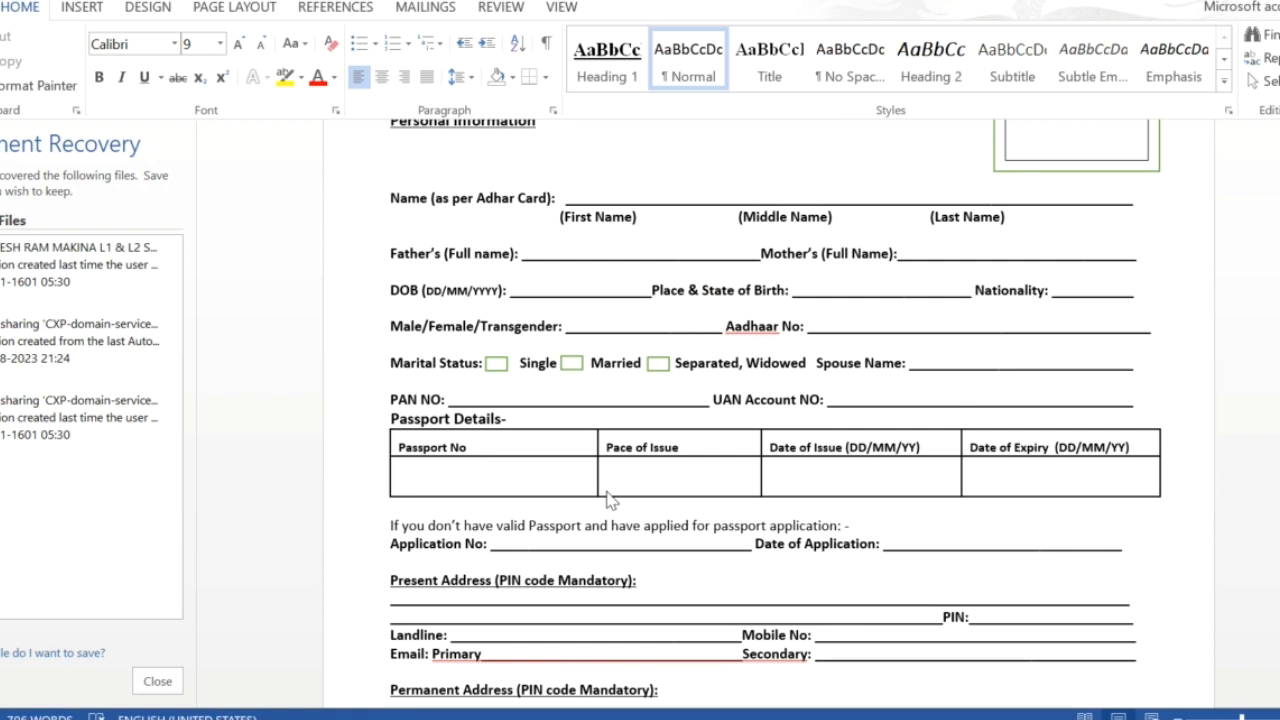
scroll(612, 500, "up", 4)
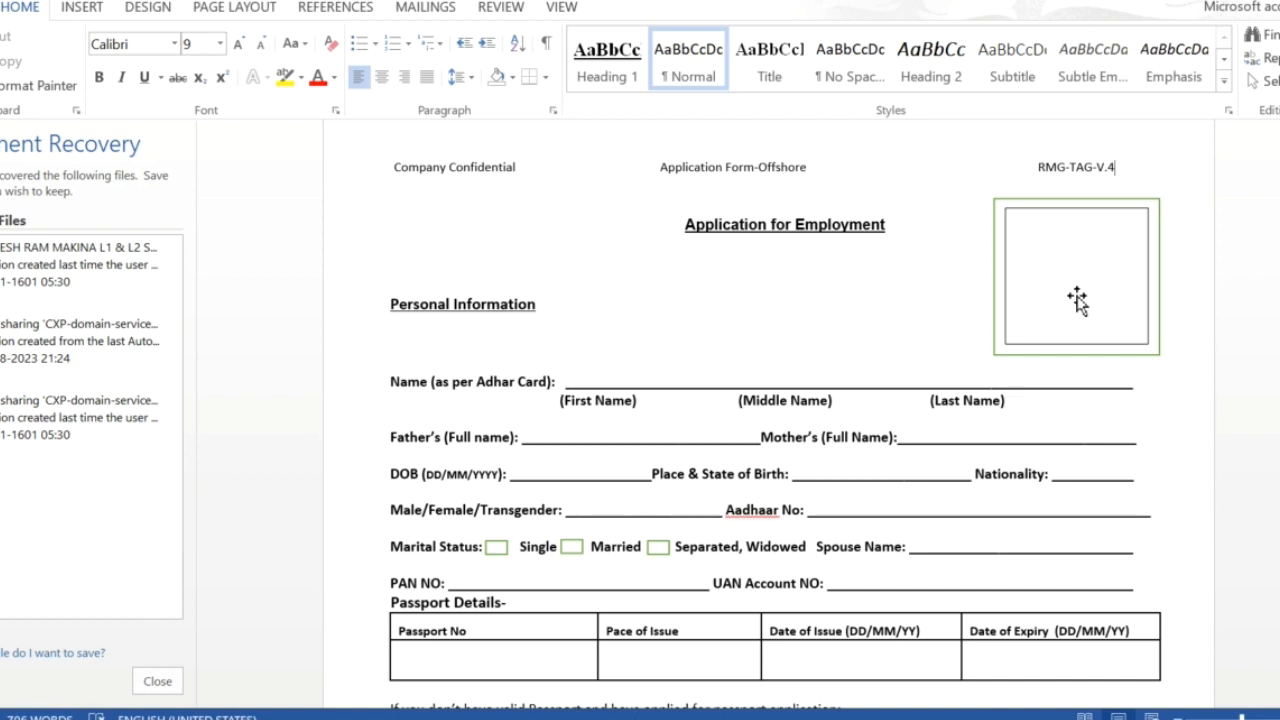
left_click(611, 381)
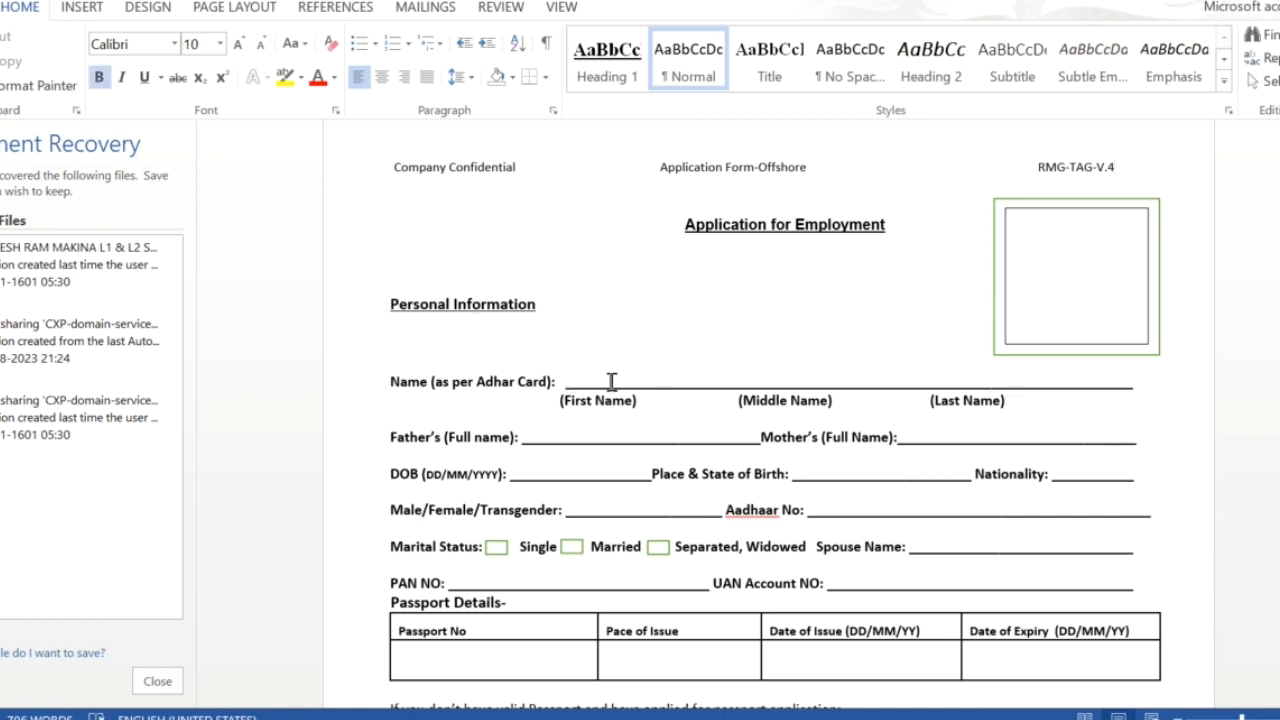
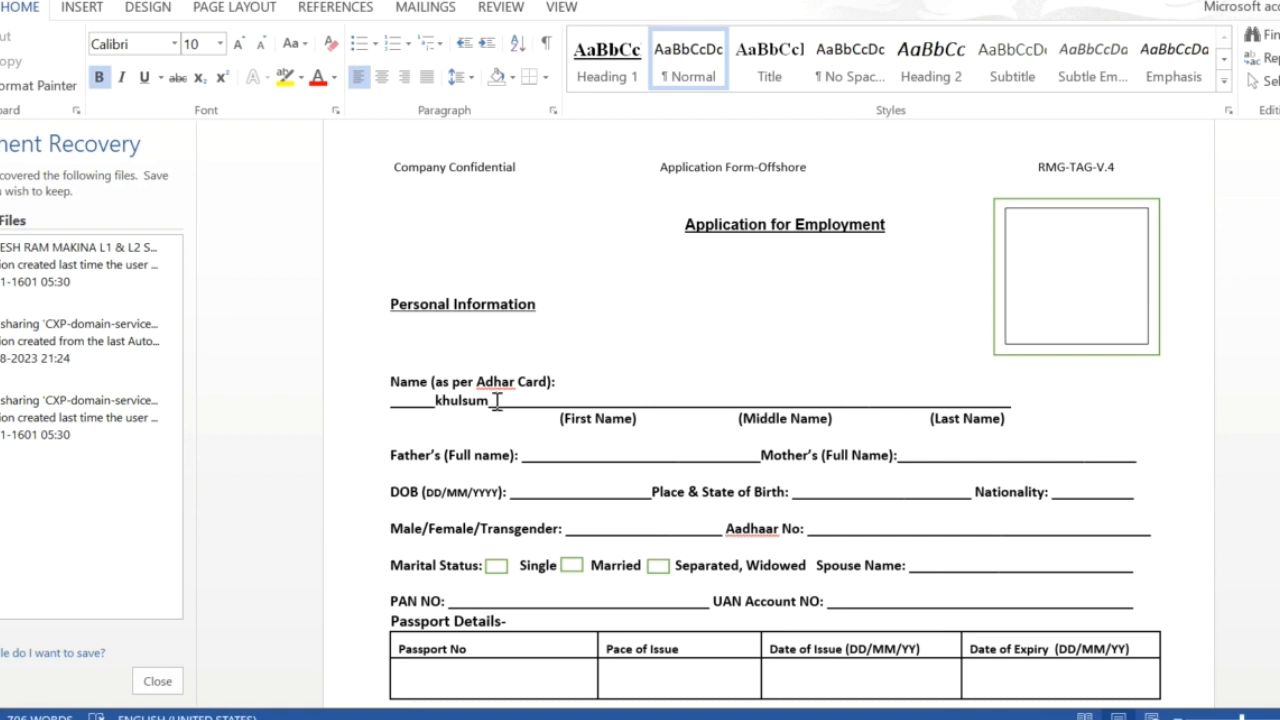
left_click(766, 400)
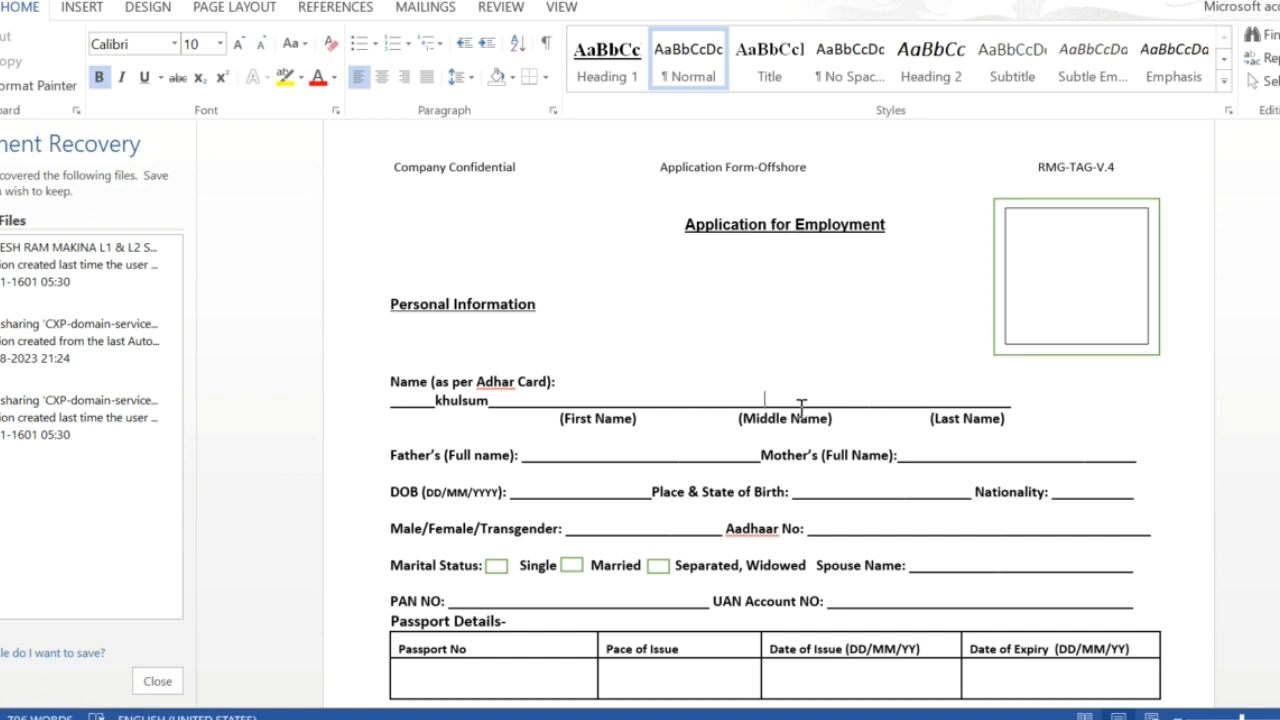
left_click(934, 403)
right_click(498, 570)
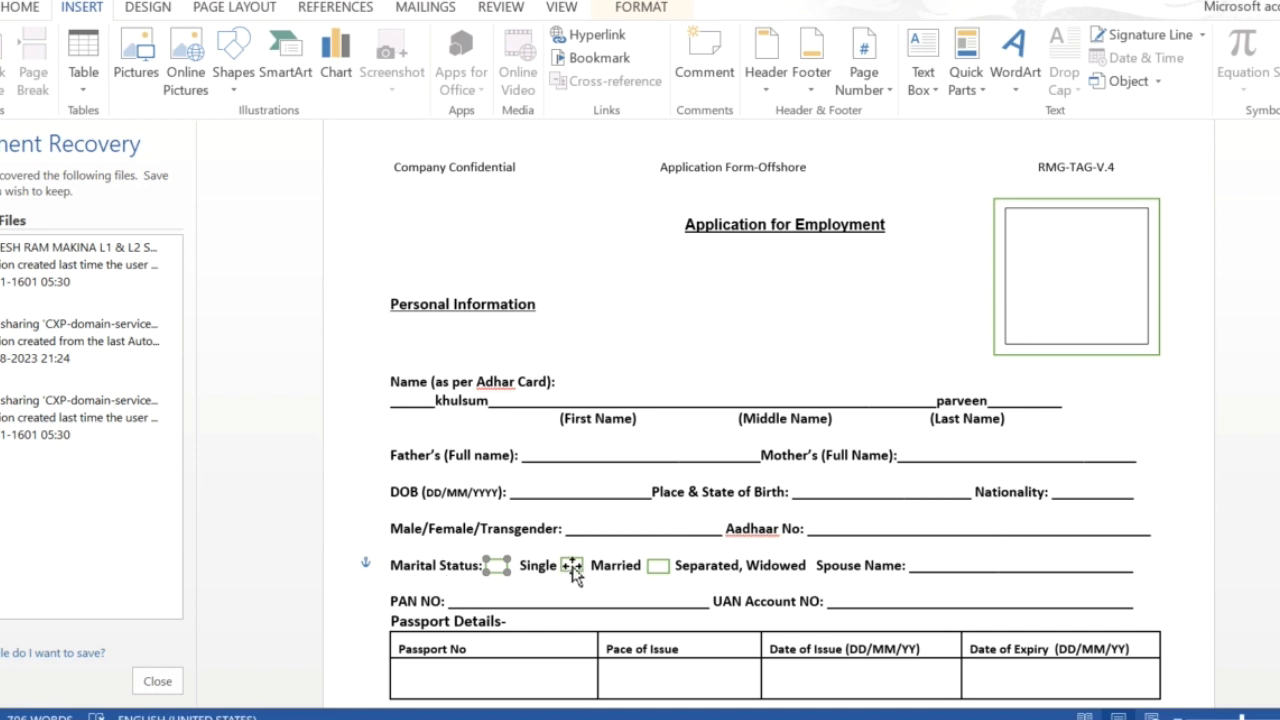
left_click(574, 570)
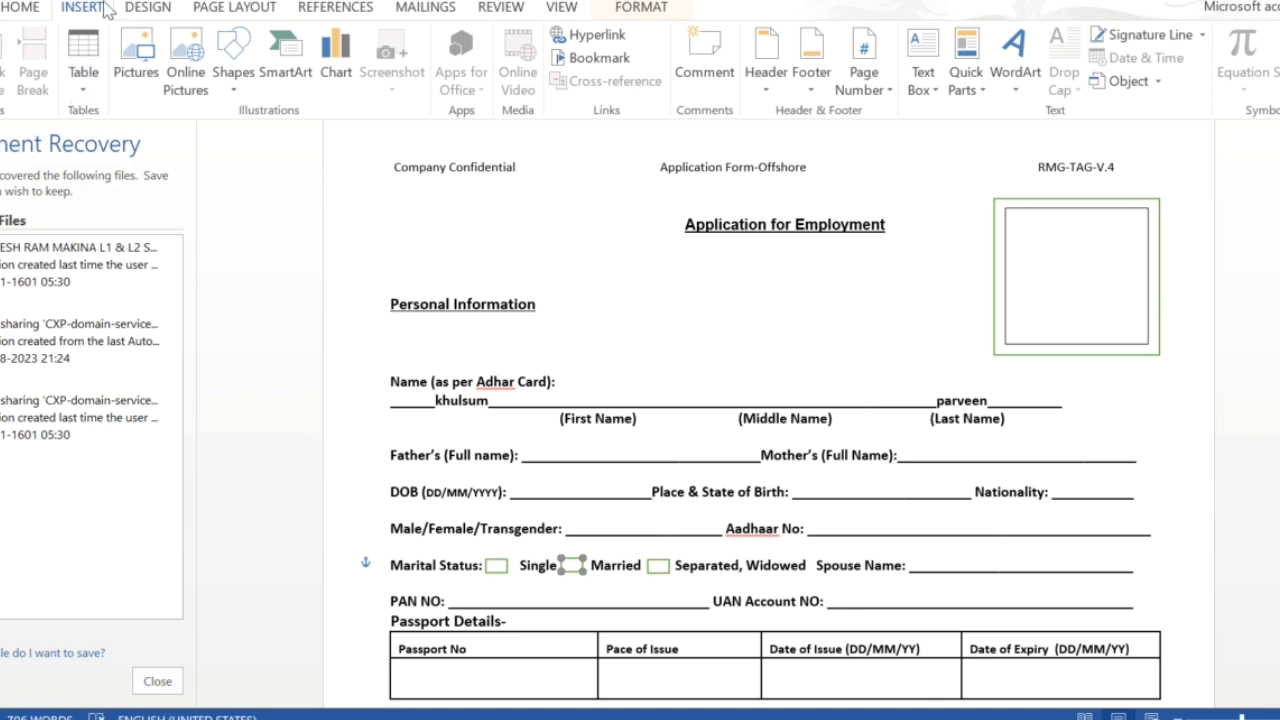
left_click(232, 85)
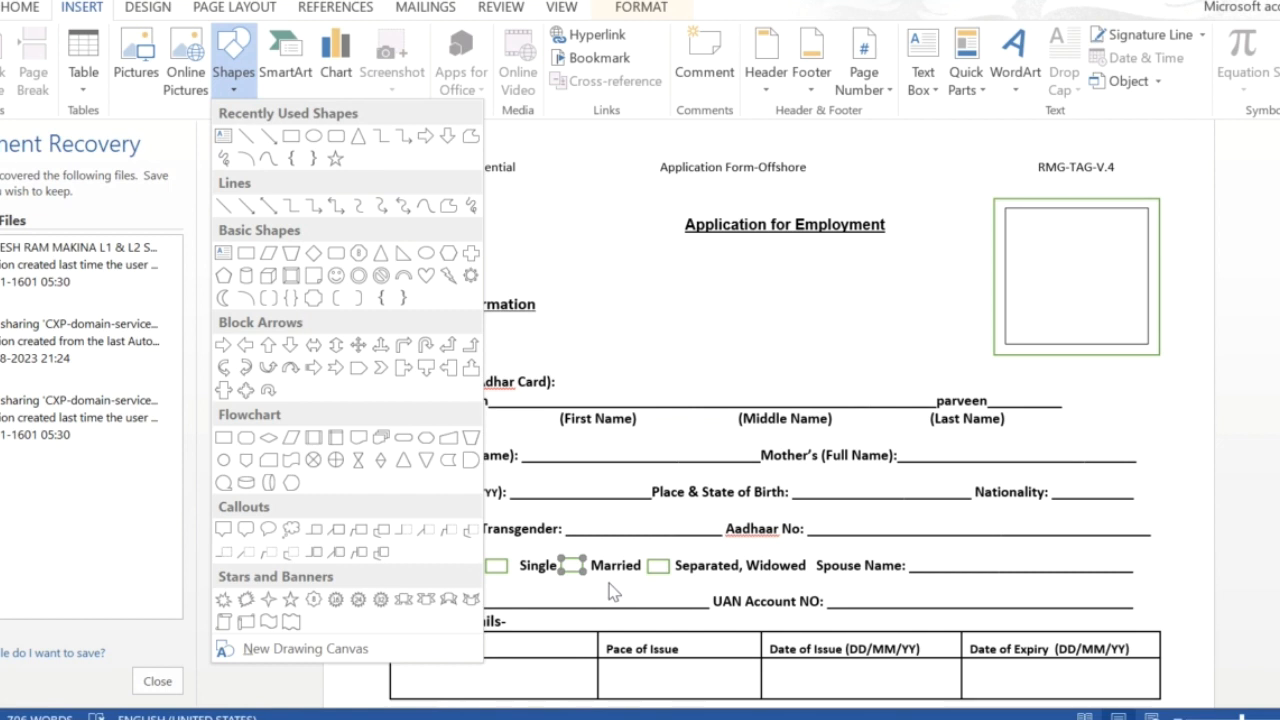
left_click(644, 375)
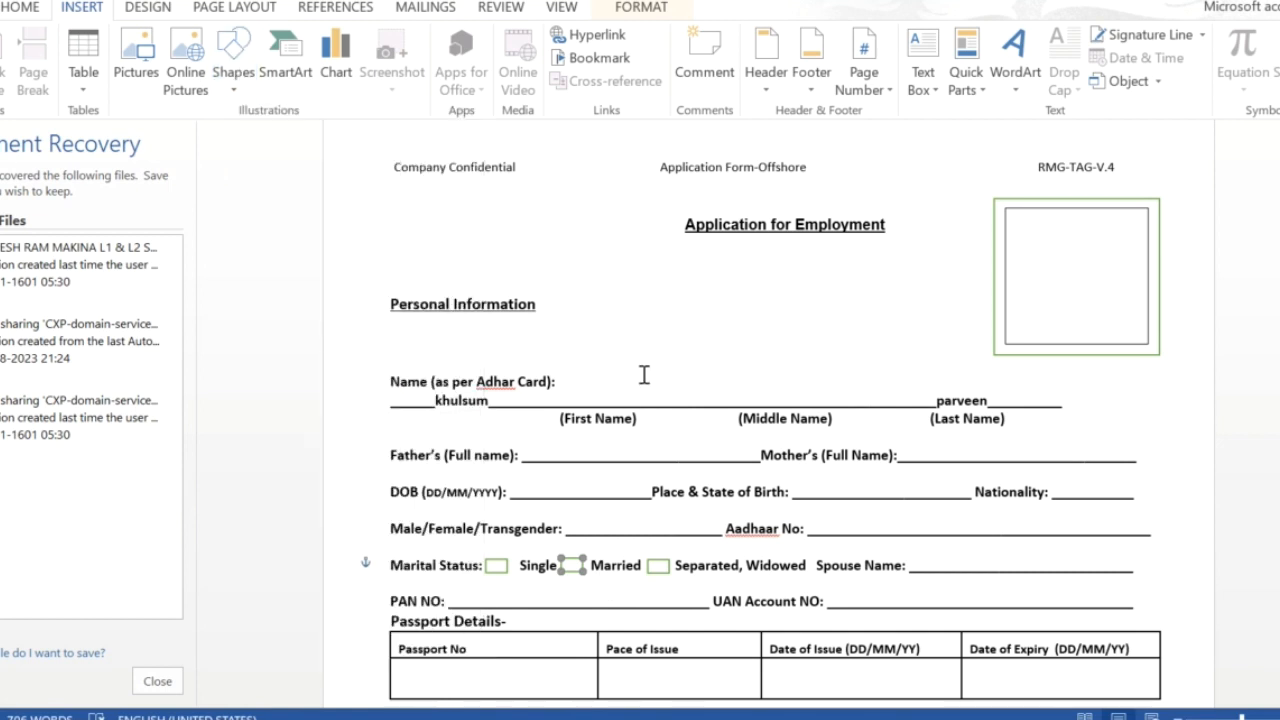
scroll(666, 560, "down", 3)
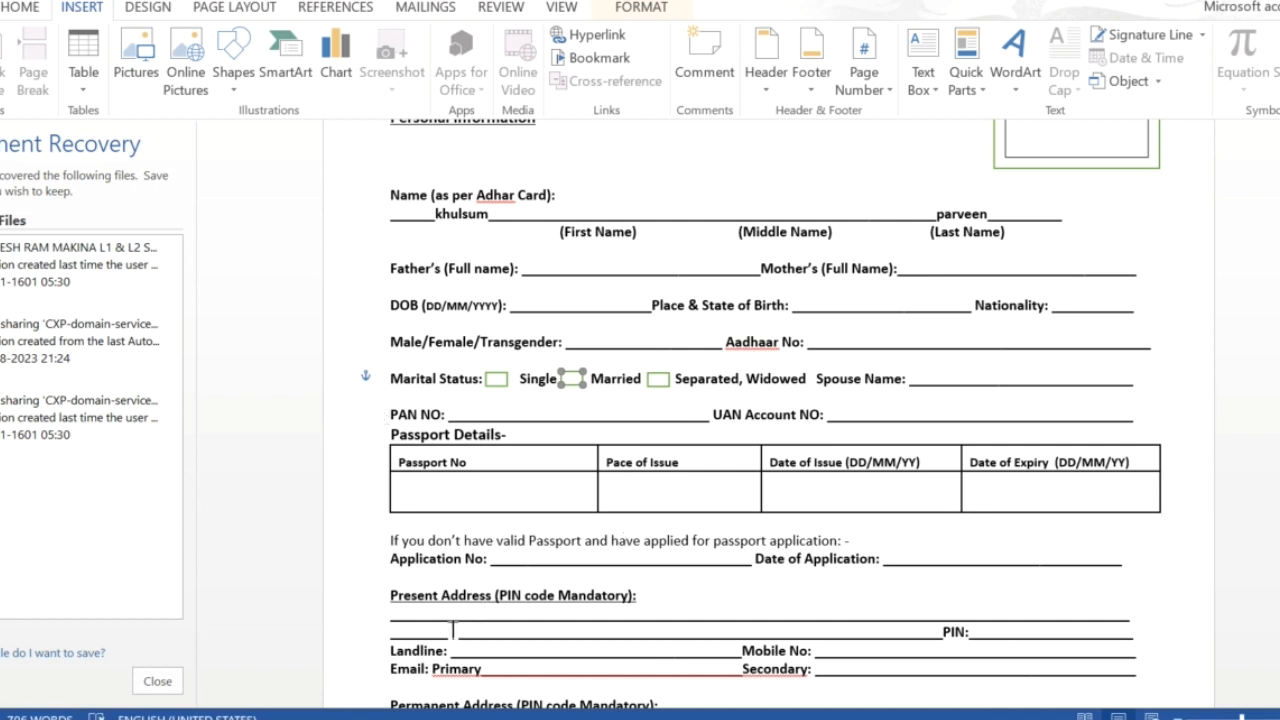
Step: Enter the house door number as the first Present Address line and '--' on the Landline line
left_click(419, 619)
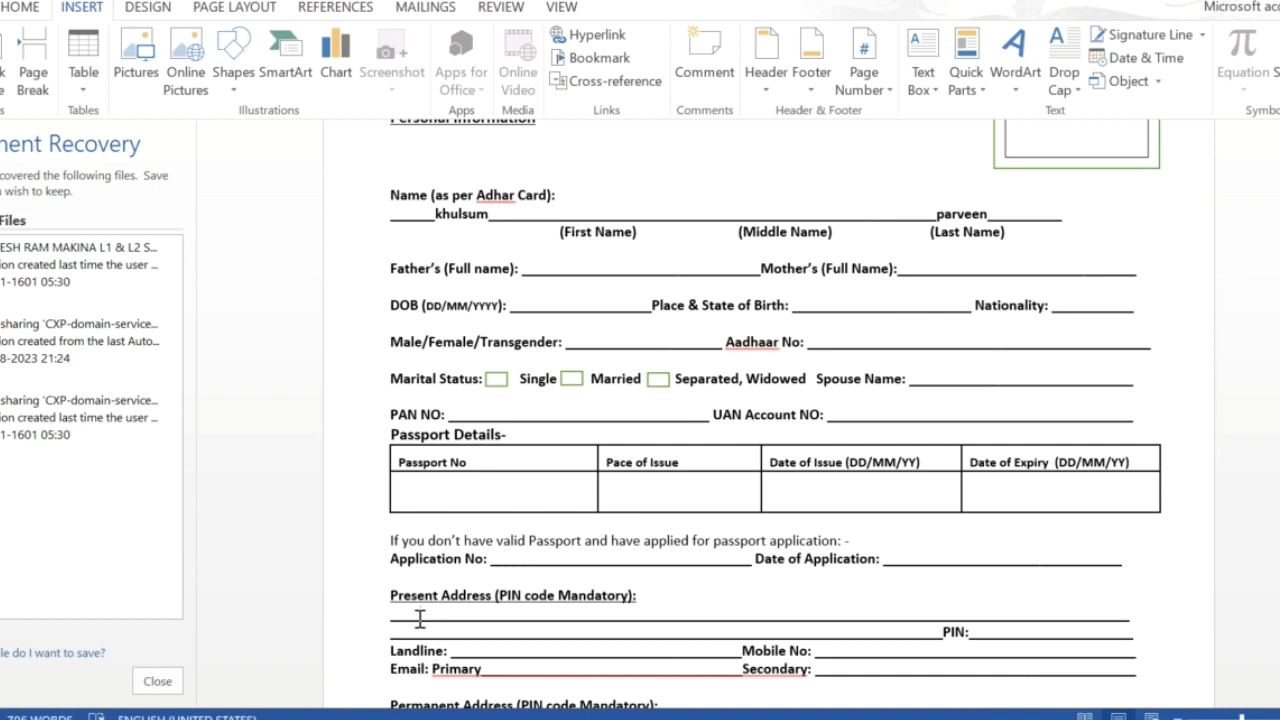
type("d/no 456-7876")
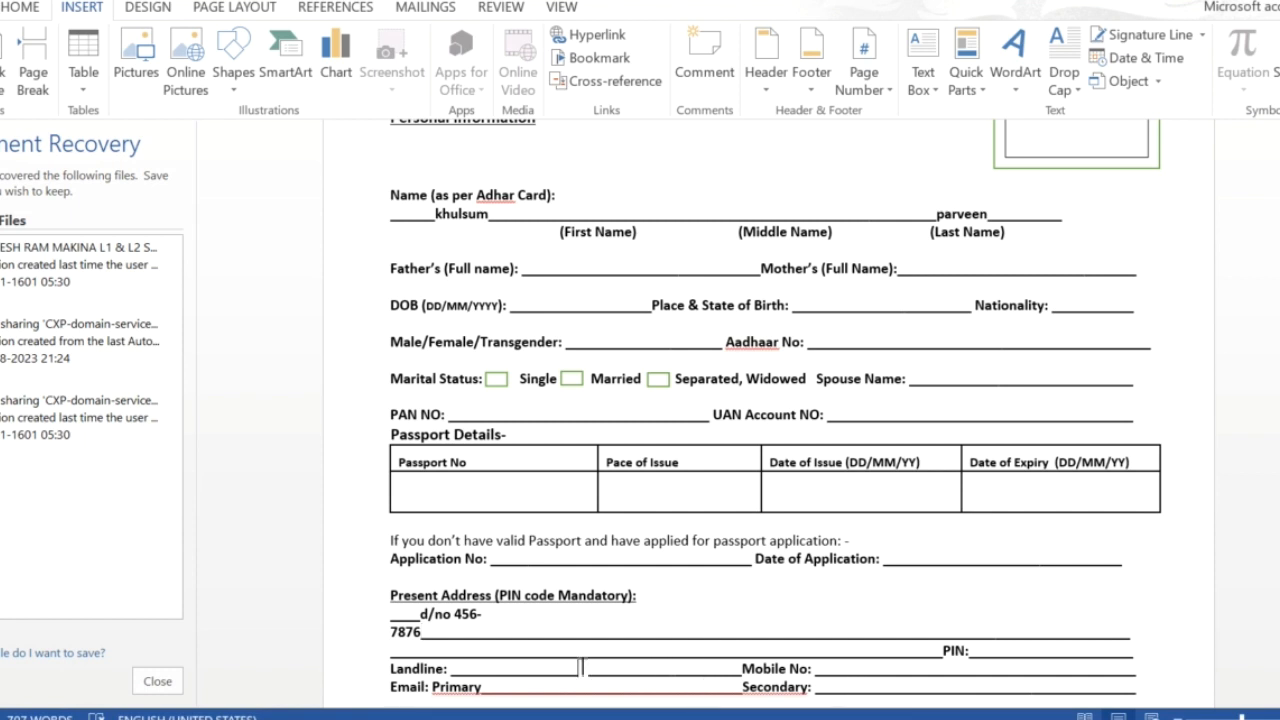
type("--")
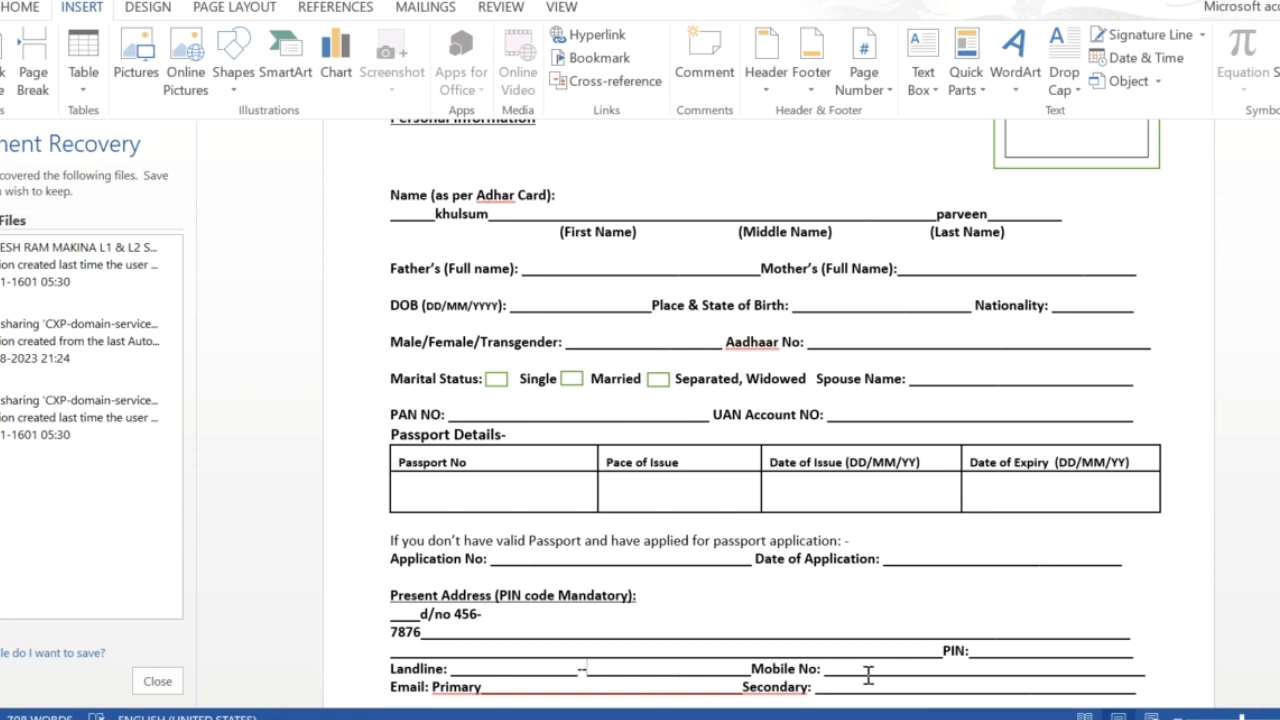
scroll(852, 670, "down", 4)
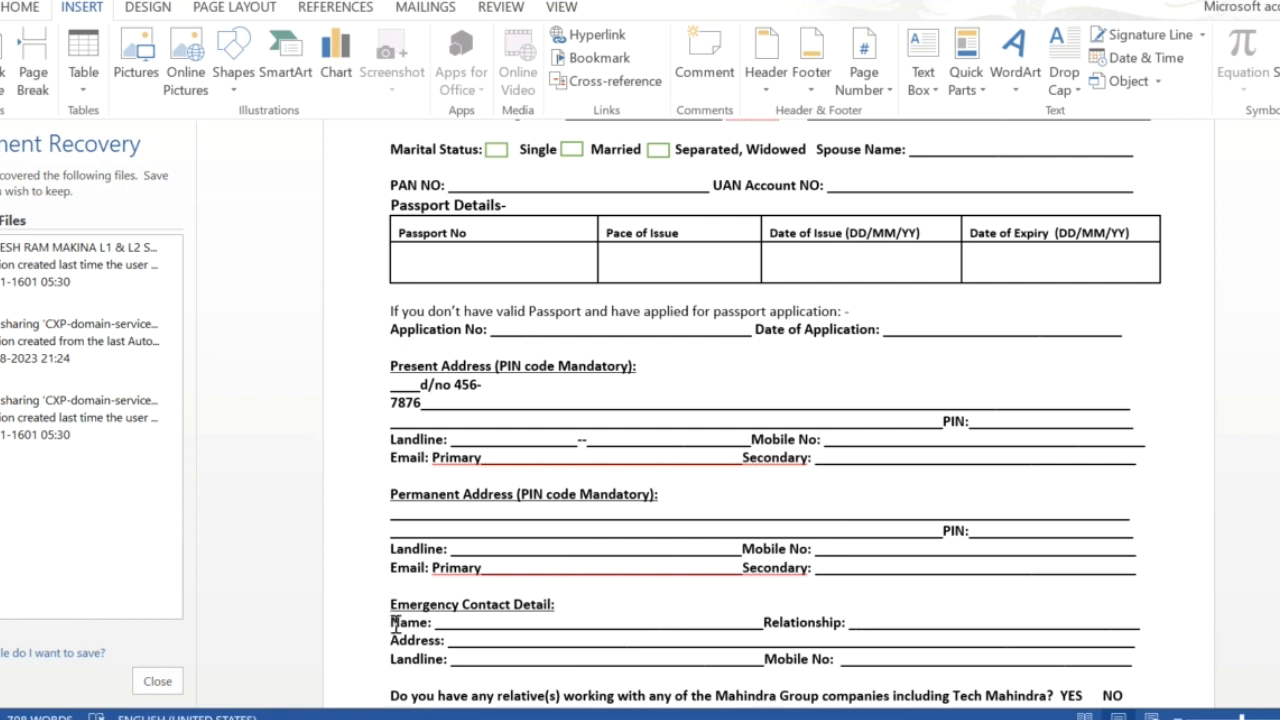
left_click_drag(388, 622, 614, 662)
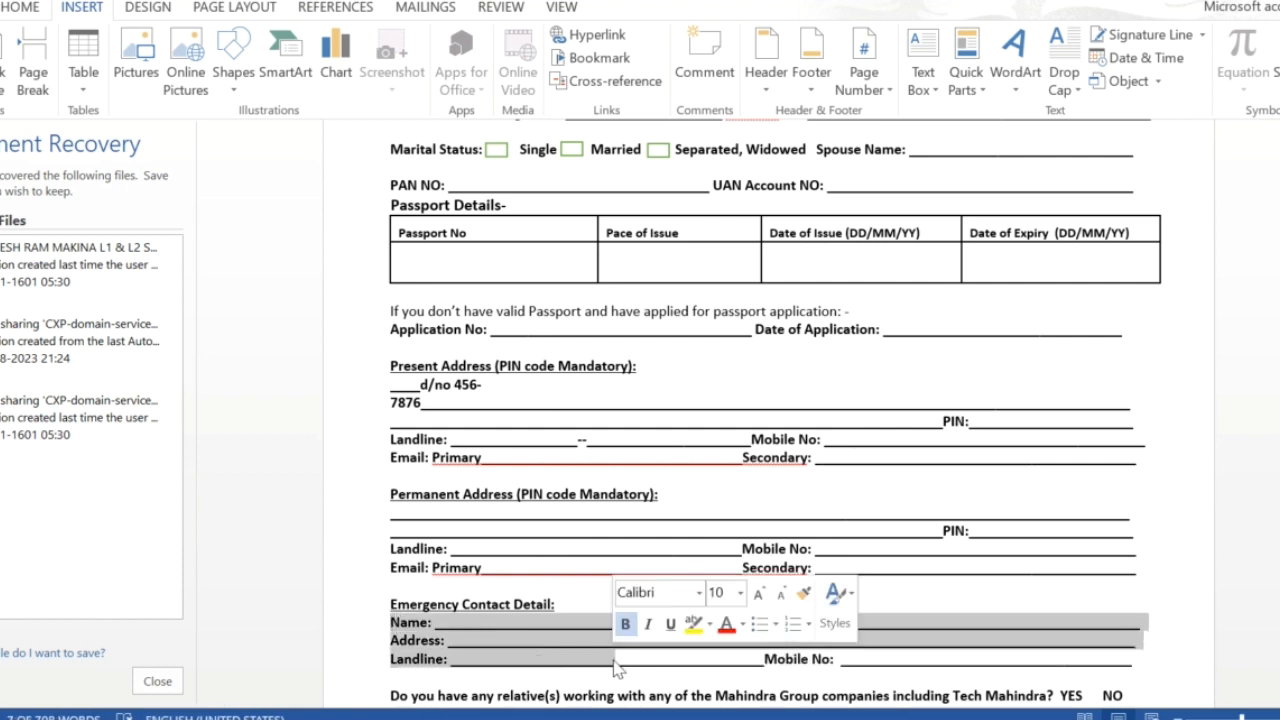
left_click(444, 633)
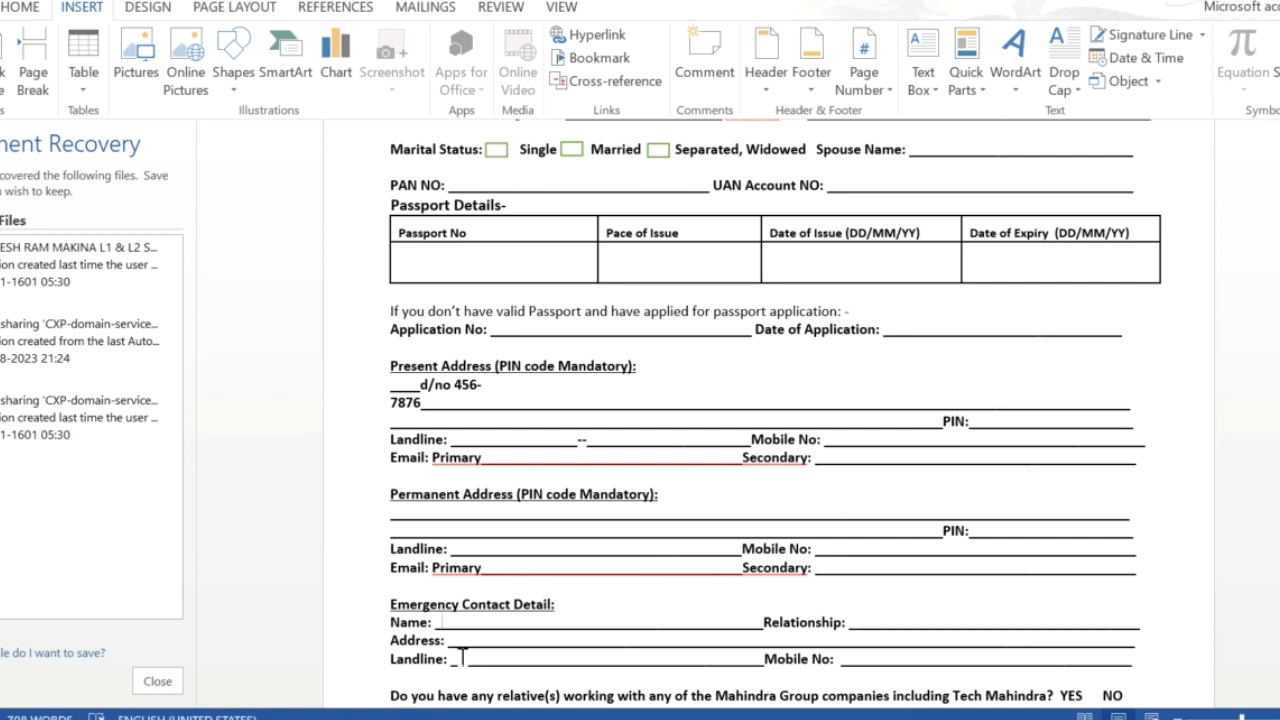
scroll(462, 656, "down", 3)
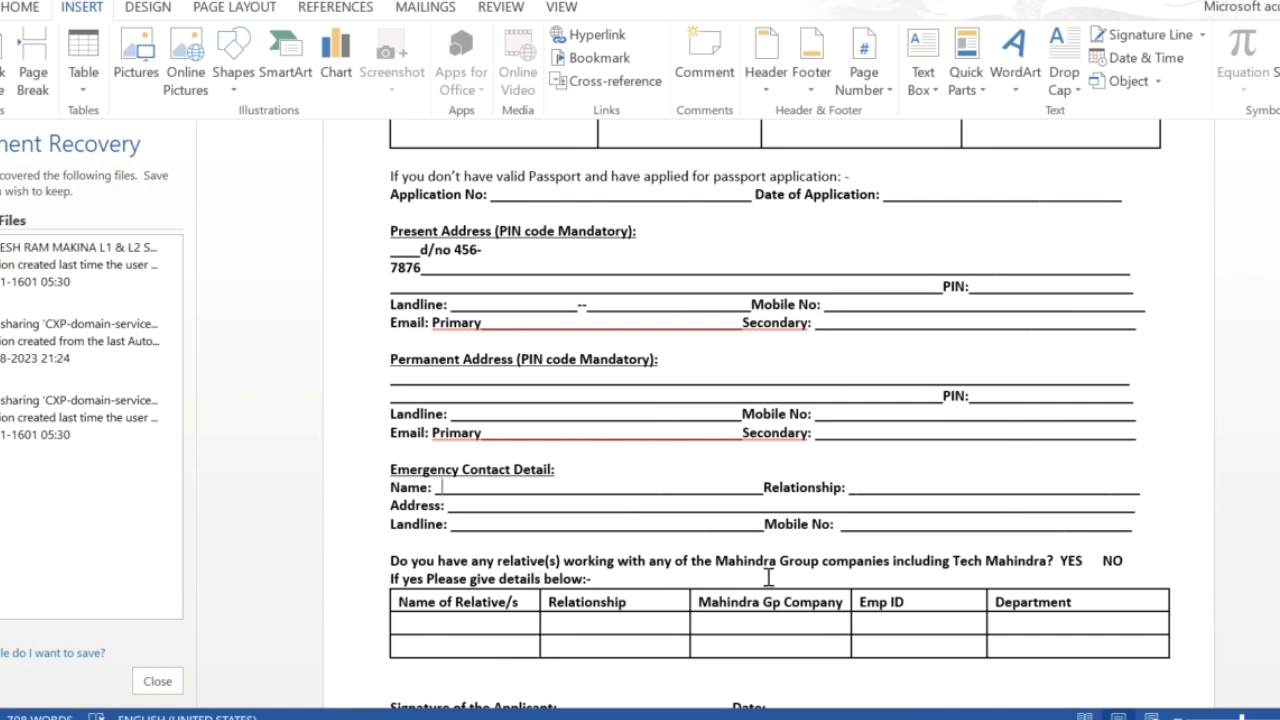
left_click(462, 624)
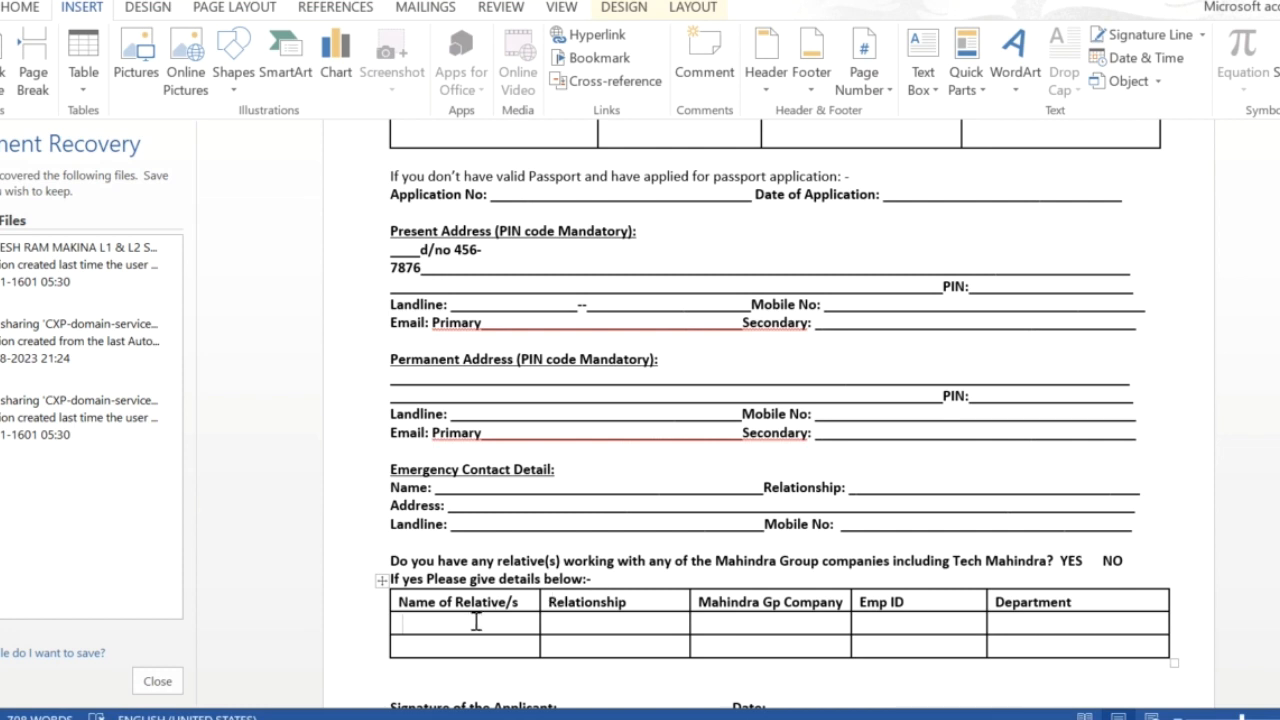
Step: Mark the NO answer and write the applicant's signature on the Signature of the Applicant line
scroll(476, 622, "down", 2)
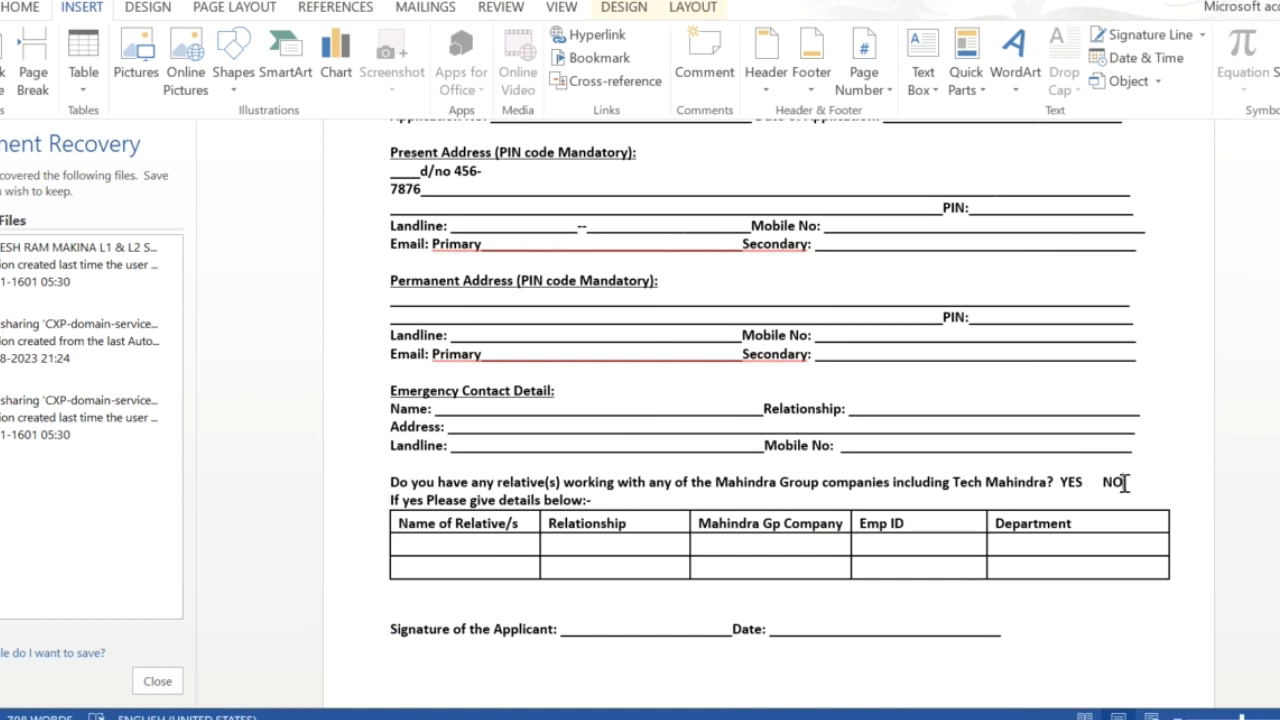
left_click(1124, 483)
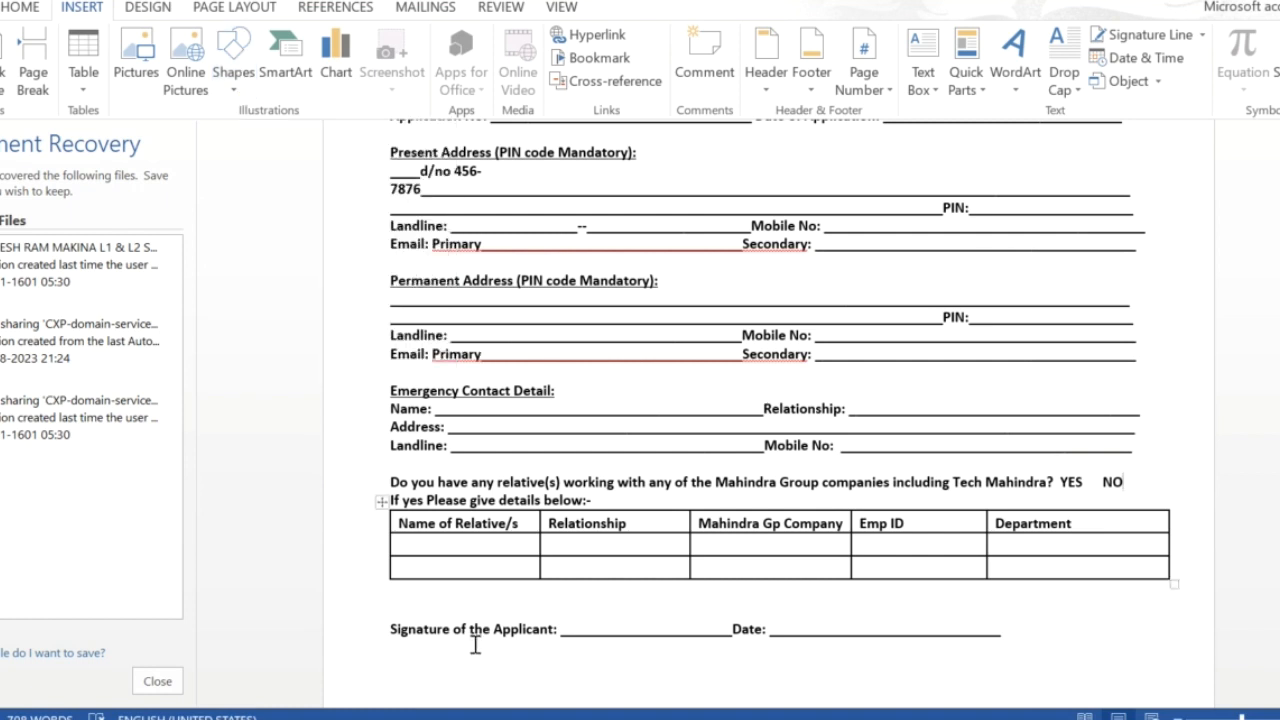
left_click(574, 629)
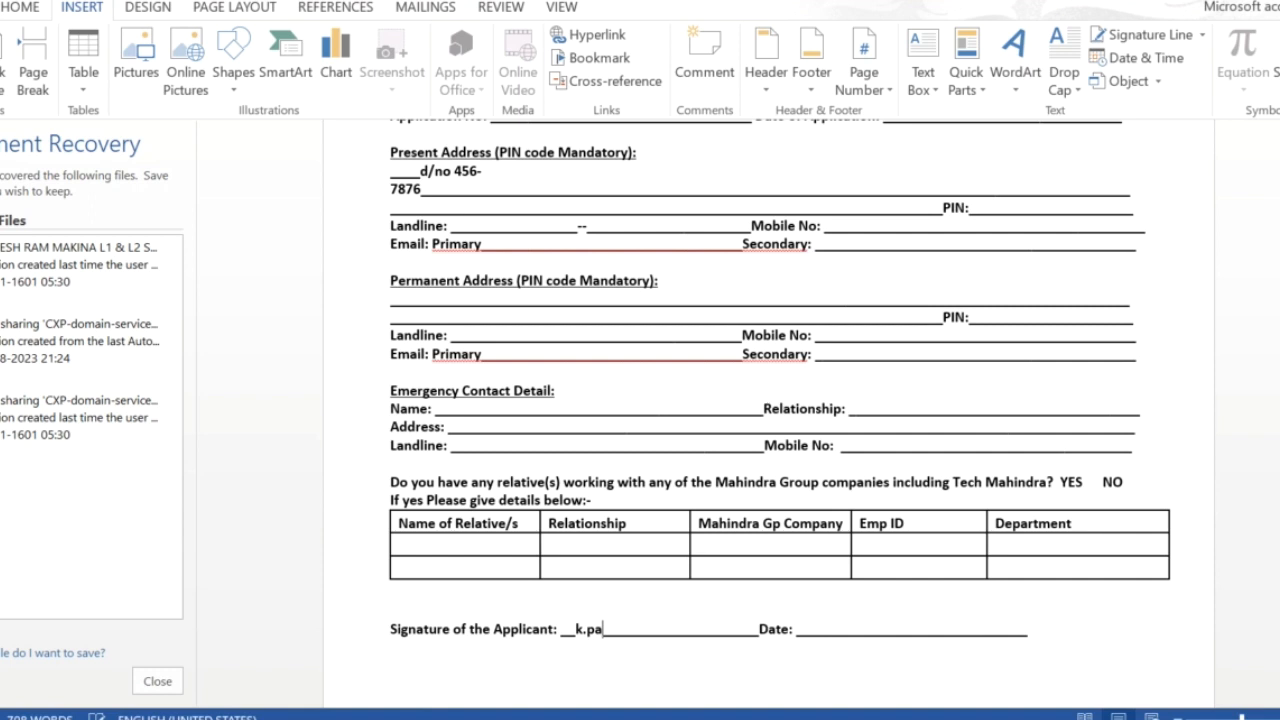
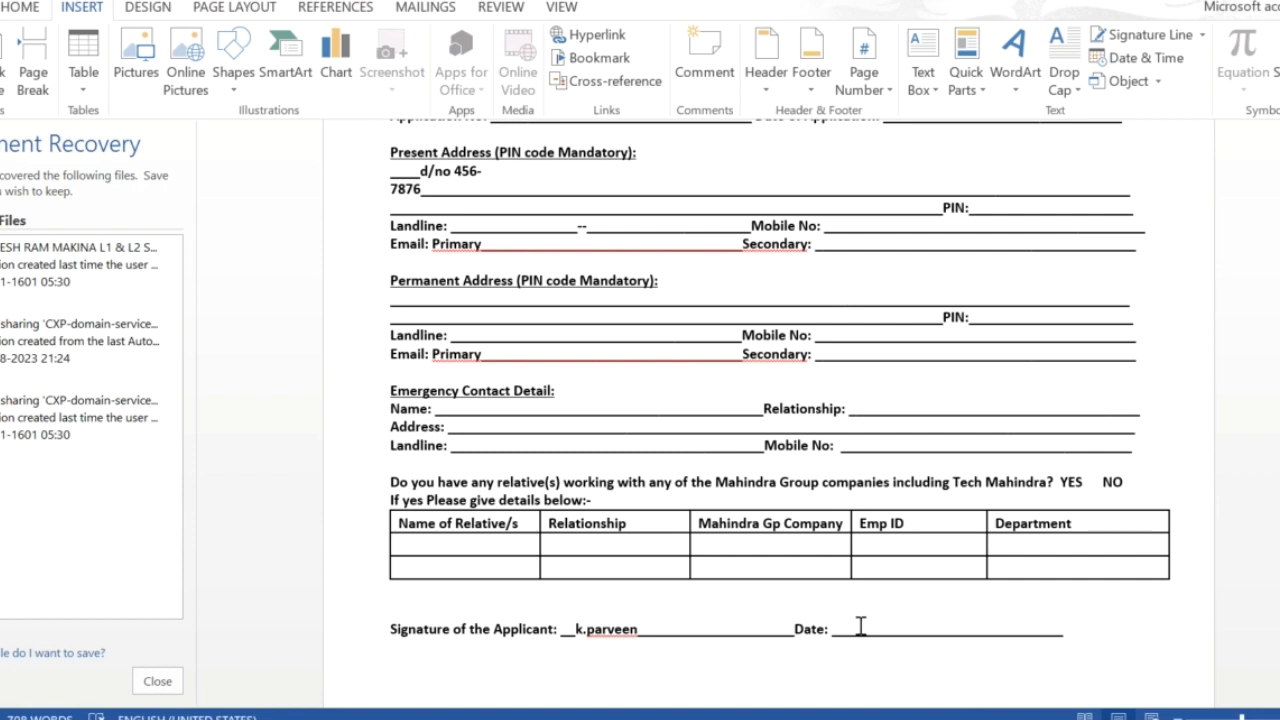
scroll(860, 627, "down", 10)
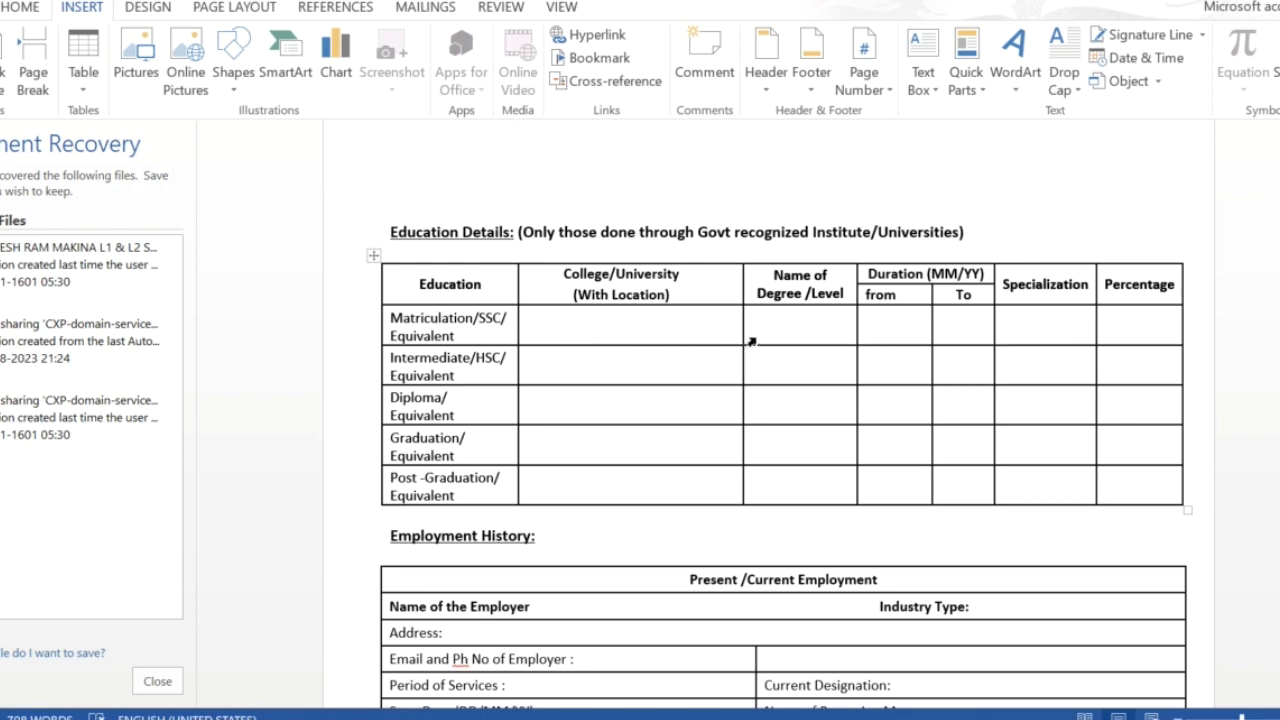
Step: Place the cursor in the Matriculation row's Name of Degree cell of the Education Details table
left_click(783, 329)
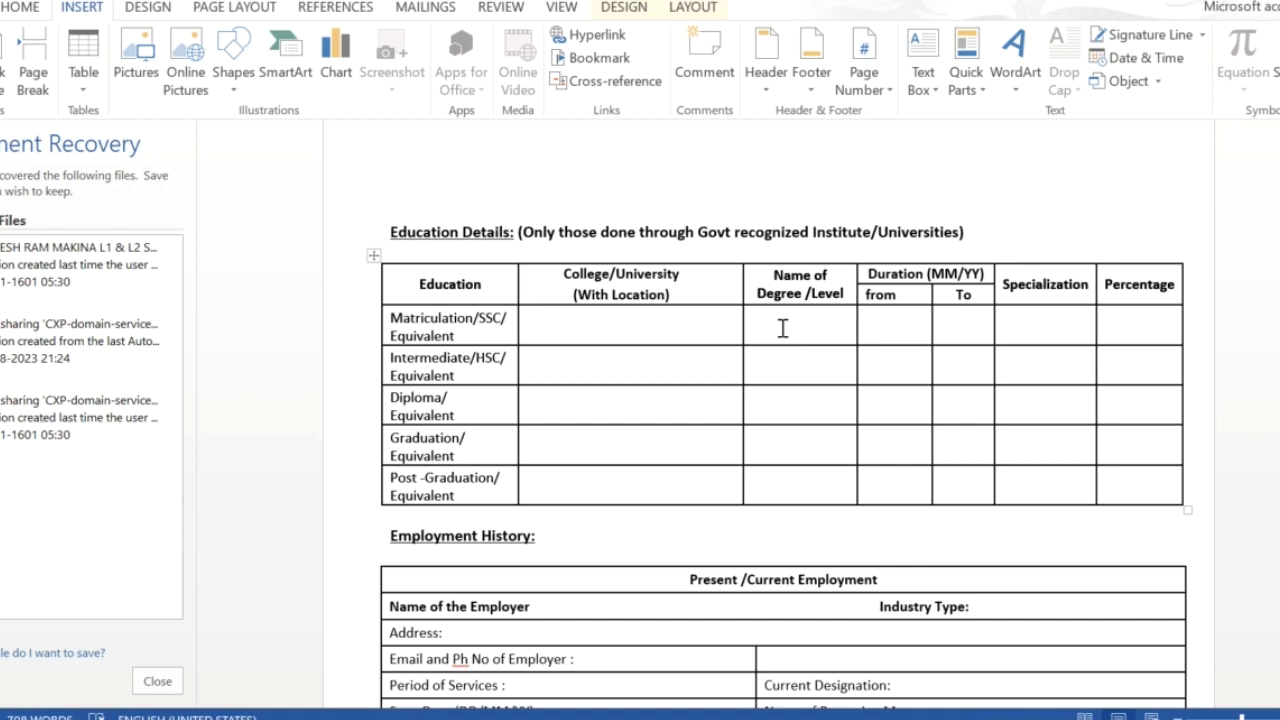
Step: Fill the Matriculation row with 2015 to 2017, specialization 'english', and 75 percent
left_click(880, 332)
type("201")
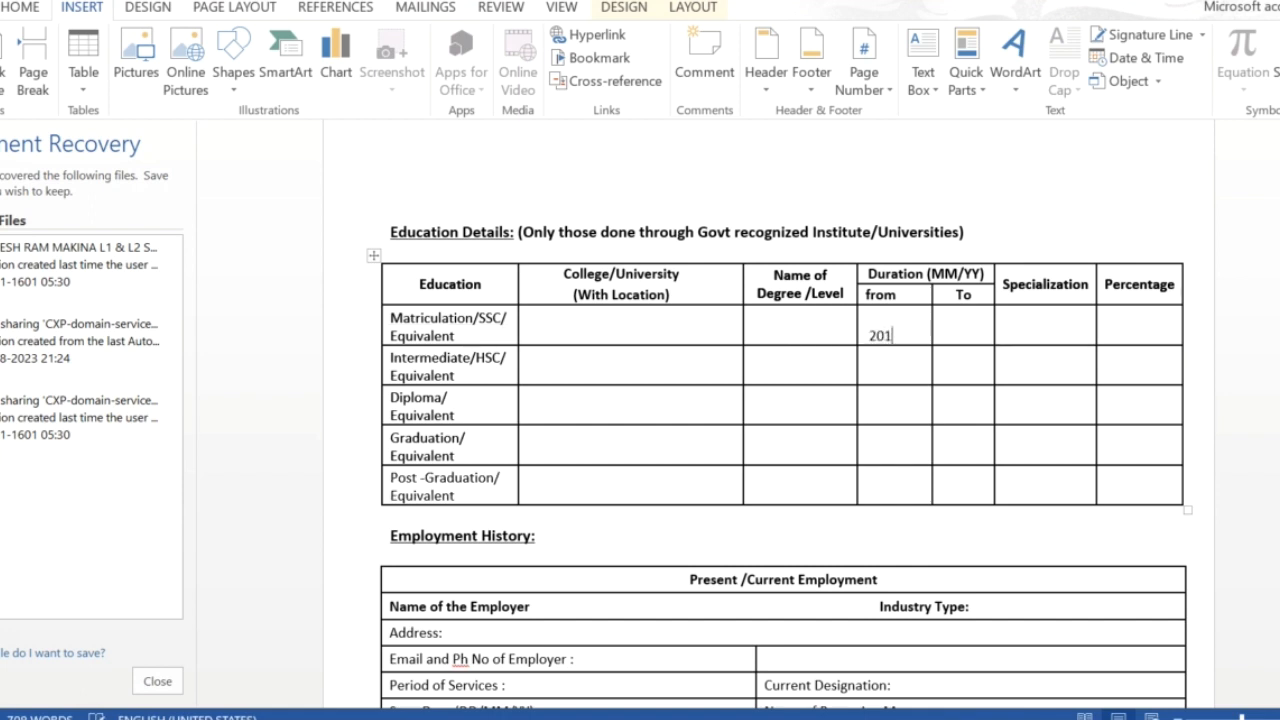
type("5")
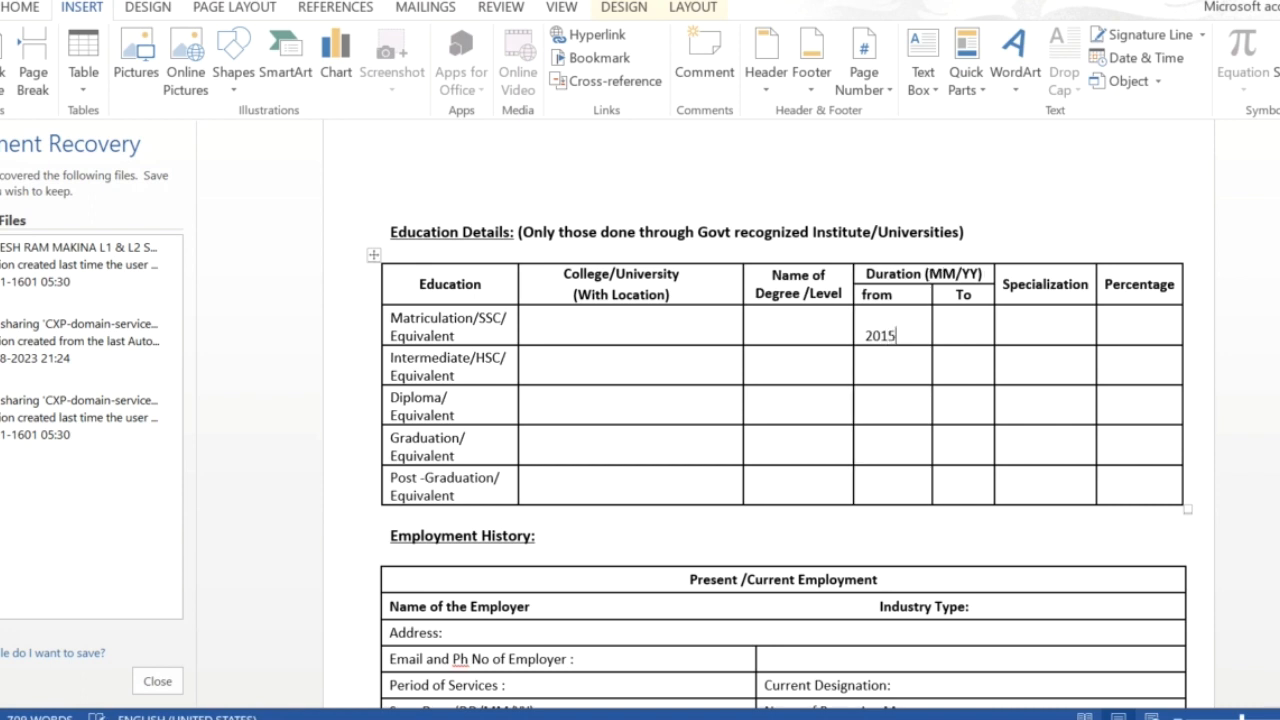
left_click(952, 336)
type("201")
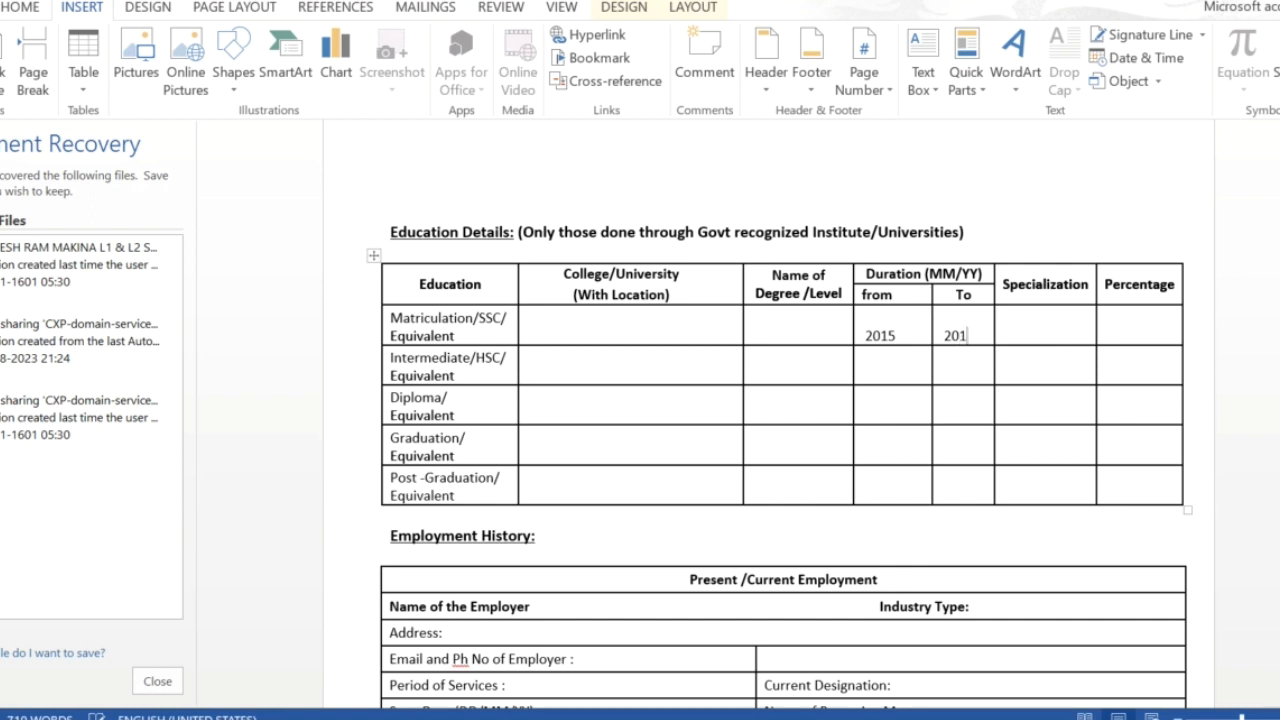
type("7")
type("e")
type("nglis")
type("h")
left_click(1134, 340)
type("75")
scroll(566, 523, "down", 5)
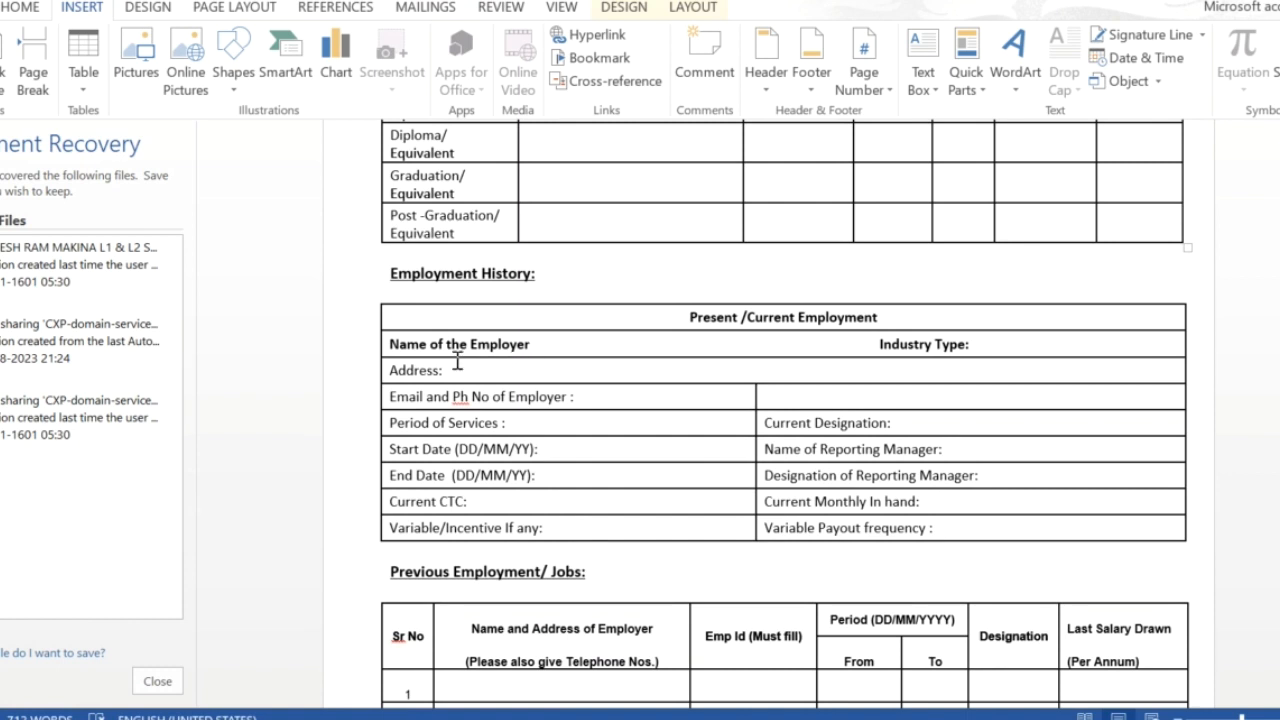
left_click(544, 345)
left_click(480, 502)
left_click(953, 448)
left_click(1000, 481)
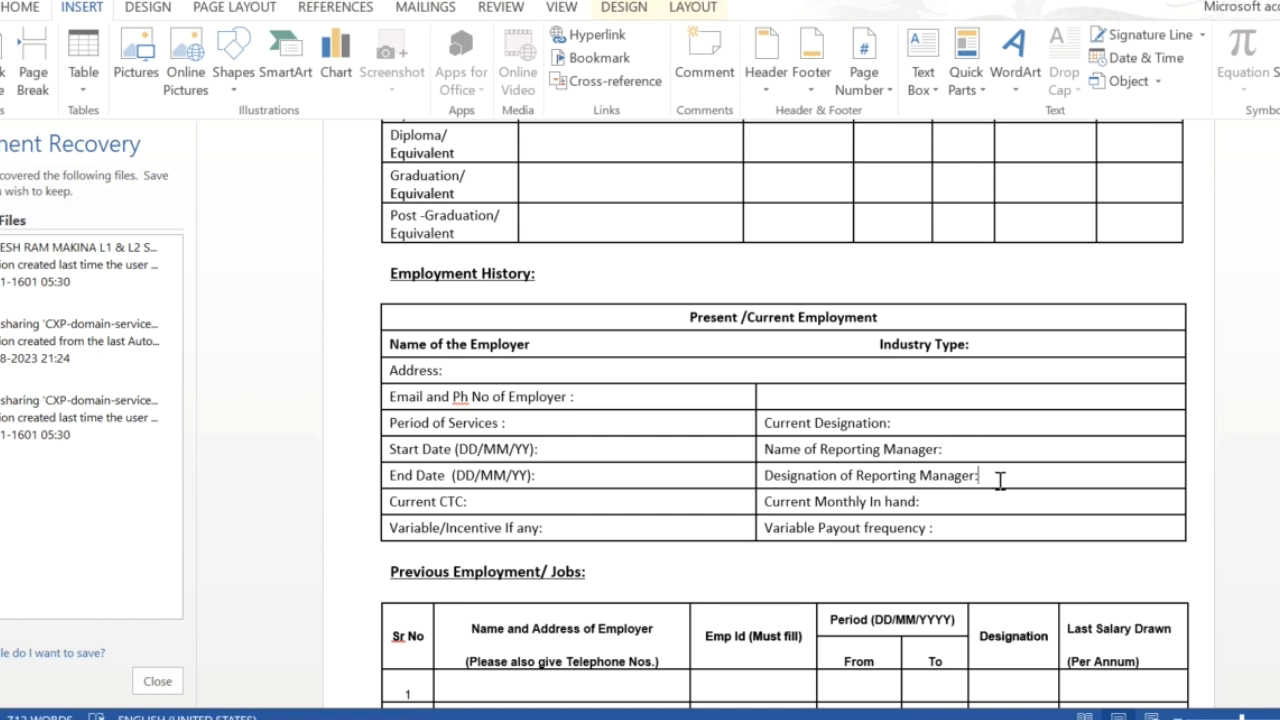
left_click(935, 505)
scroll(920, 520, "down", 7)
scroll(920, 517, "down", 2)
scroll(920, 517, "up", 6)
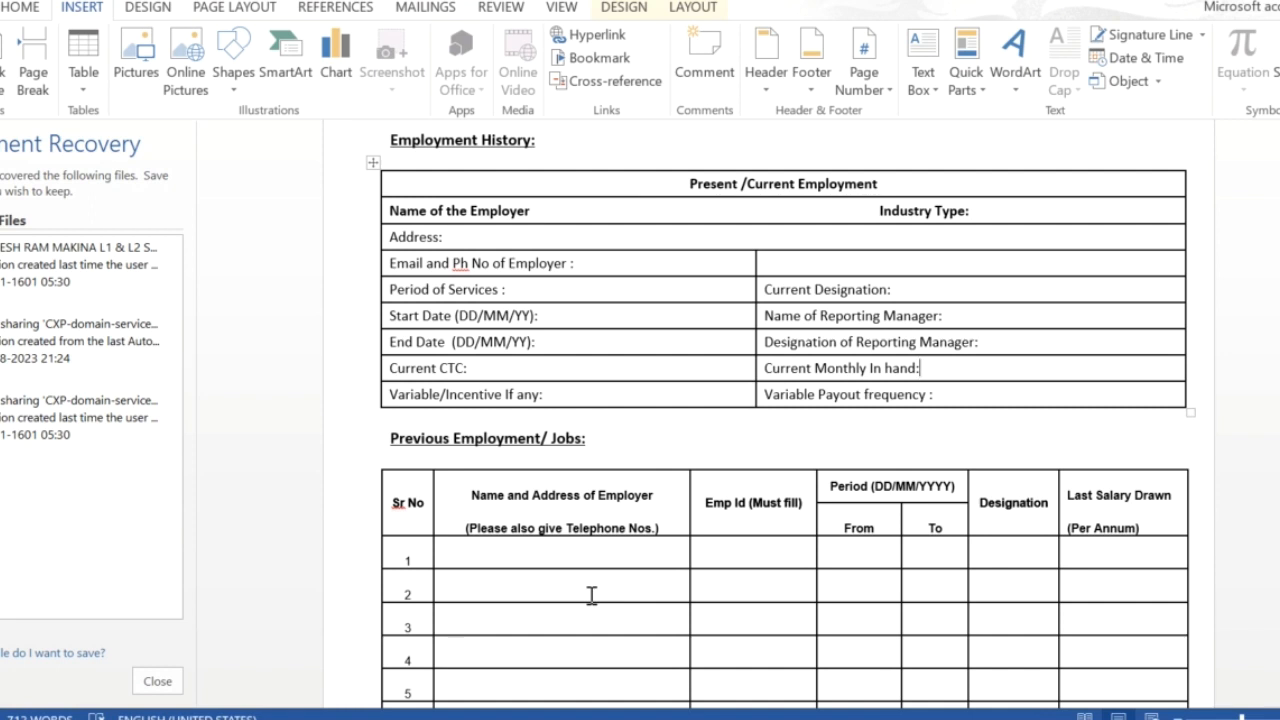
scroll(591, 594, "down", 3)
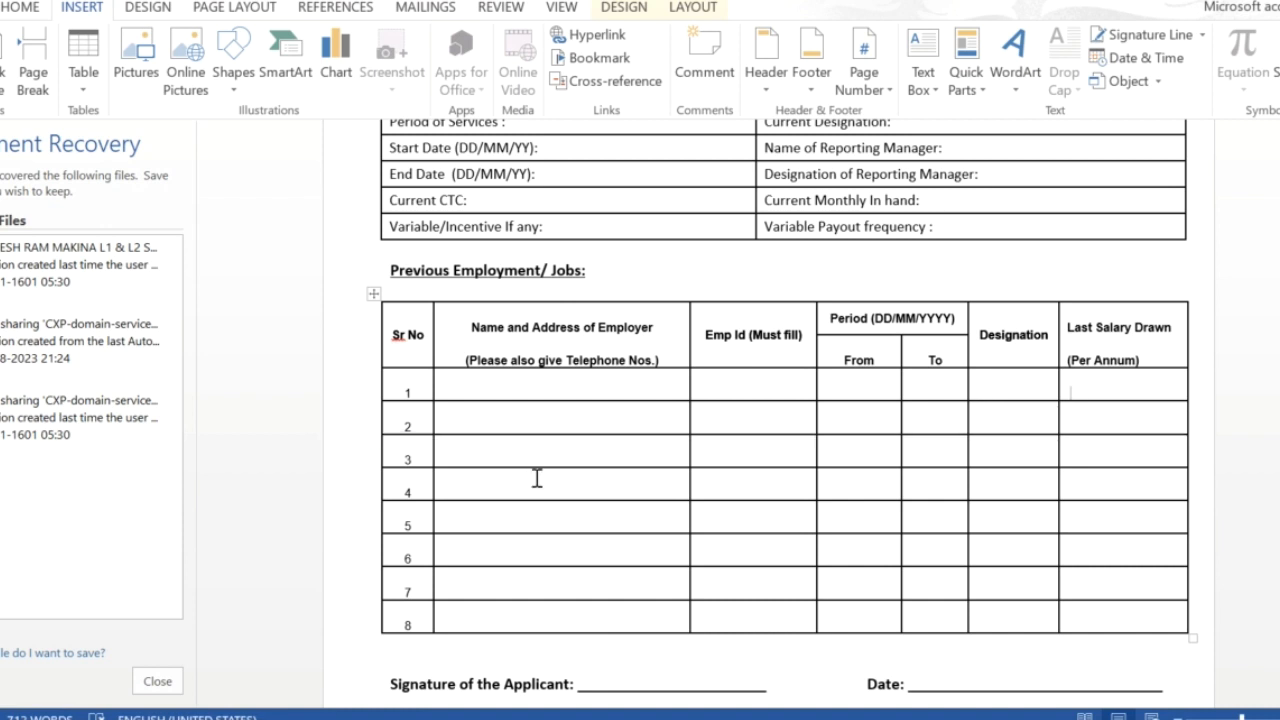
scroll(540, 475, "down", 3)
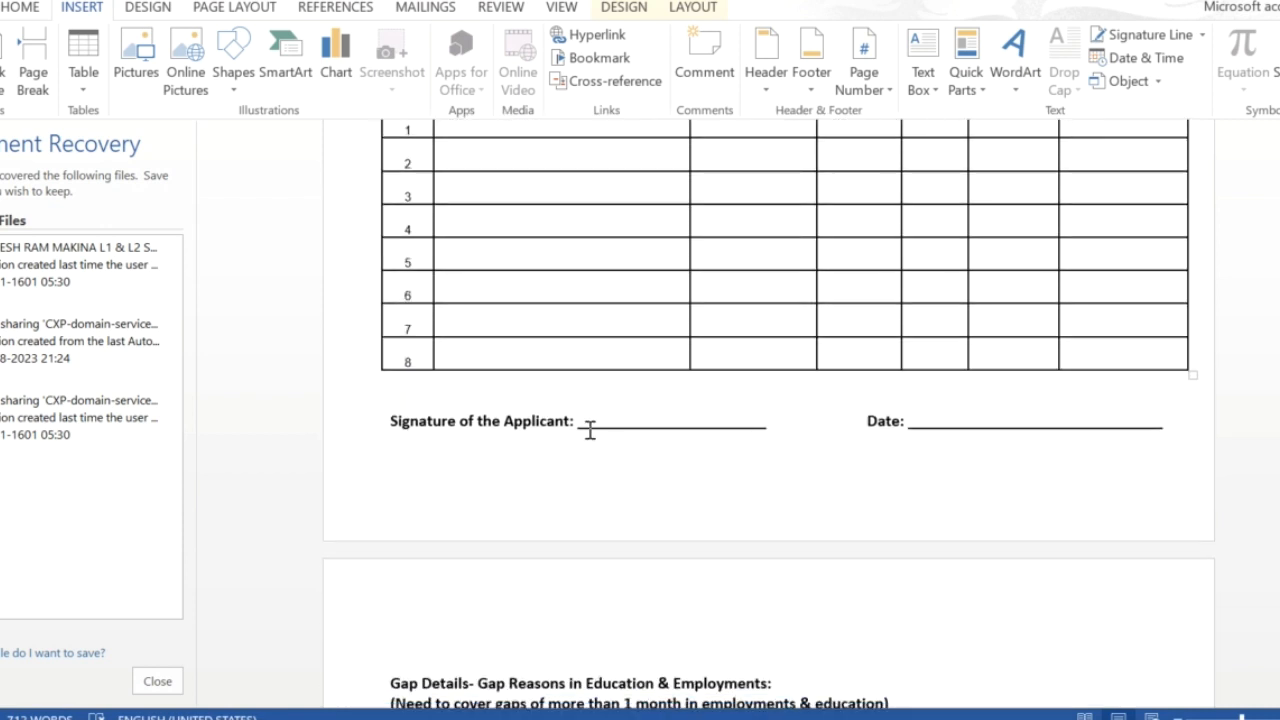
Step: Sign the applicant's name on the signature line and enter 65-8-9 as the Date
left_click(596, 418)
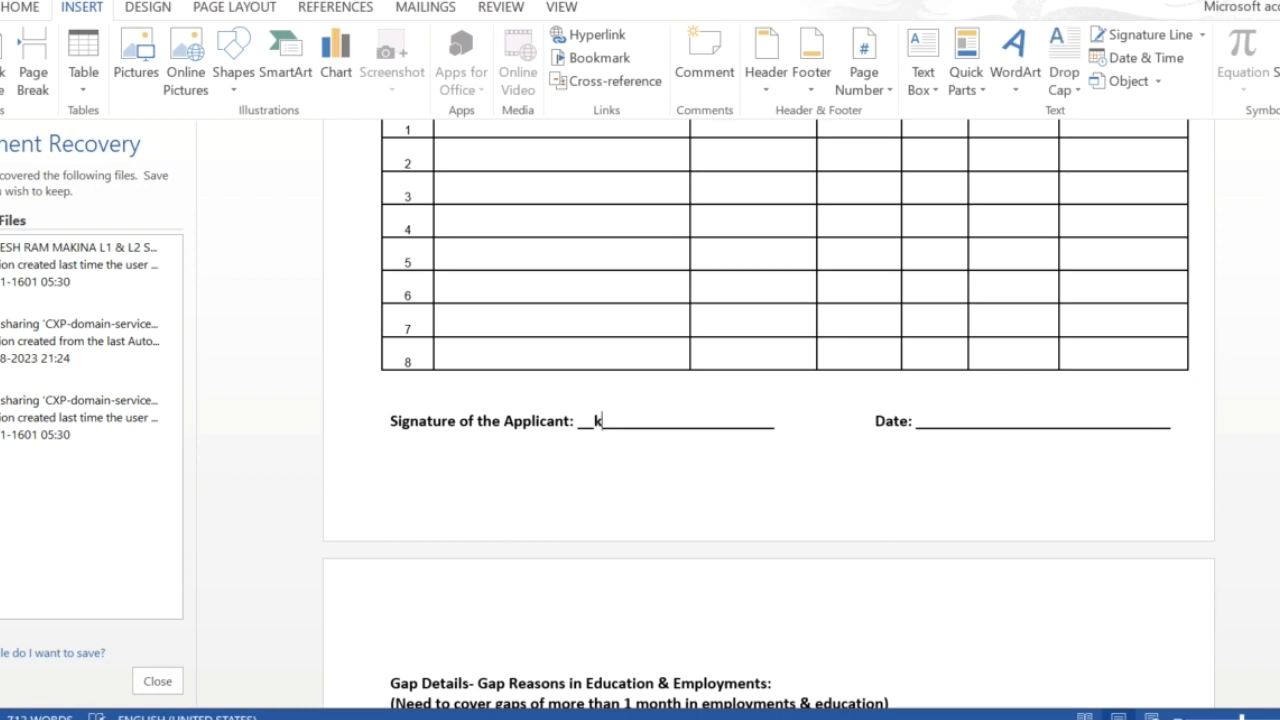
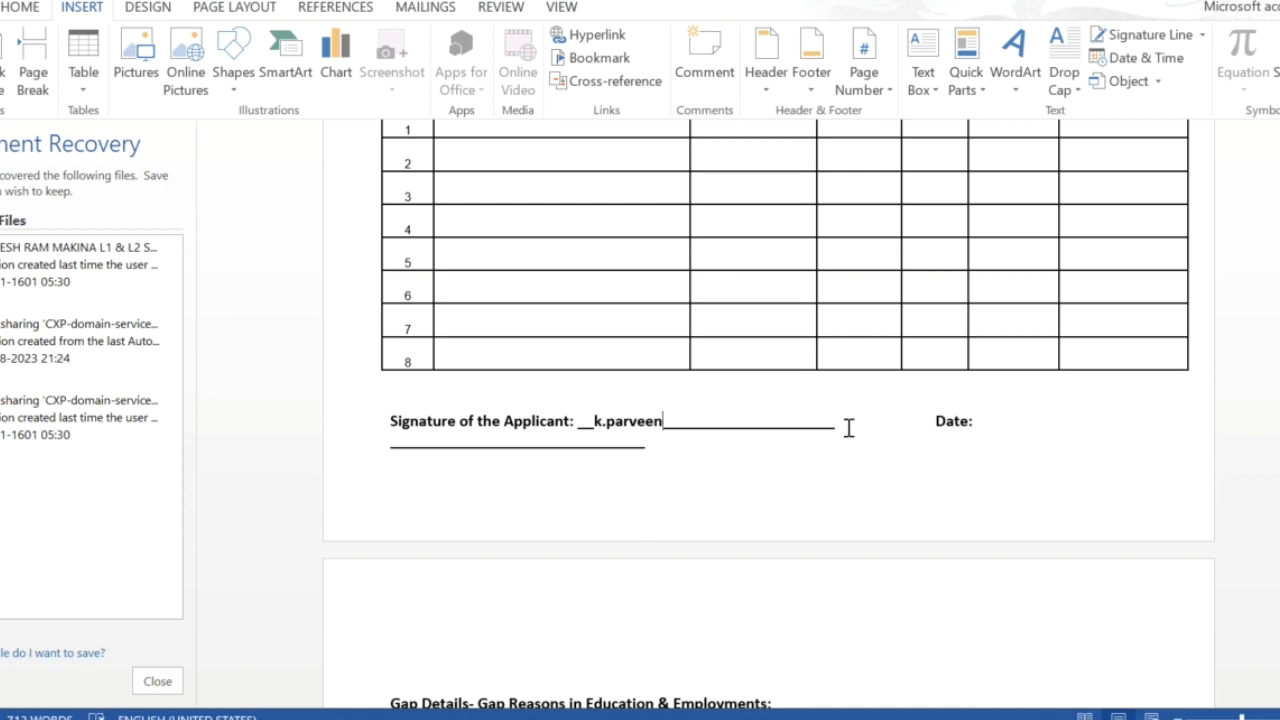
left_click(996, 430)
key("BackSpace")
key("BackSpace")
key("BackSpace")
key("BackSpace")
key("BackSpace")
key("BackSpace")
key("BackSpace")
key("BackSpace")
key("BackSpace")
key("BackSpace")
key("BackSpace")
key("BackSpace")
key("BackSpace")
key("BackSpace")
key("BackSpace")
key("BackSpace")
key("BackSpace")
key("BackSpace")
key("BackSpace")
key("BackSpace")
key("BackSpace")
key("BackSpace")
key("BackSpace")
key("BackSpace")
key("BackSpace")
key("BackSpace")
key("BackSpace")
key("BackSpace")
key("BackSpace")
key("BackSpace")
key("BackSpace")
key("BackSpace")
key("BackSpace")
key("BackSpace")
type("65-")
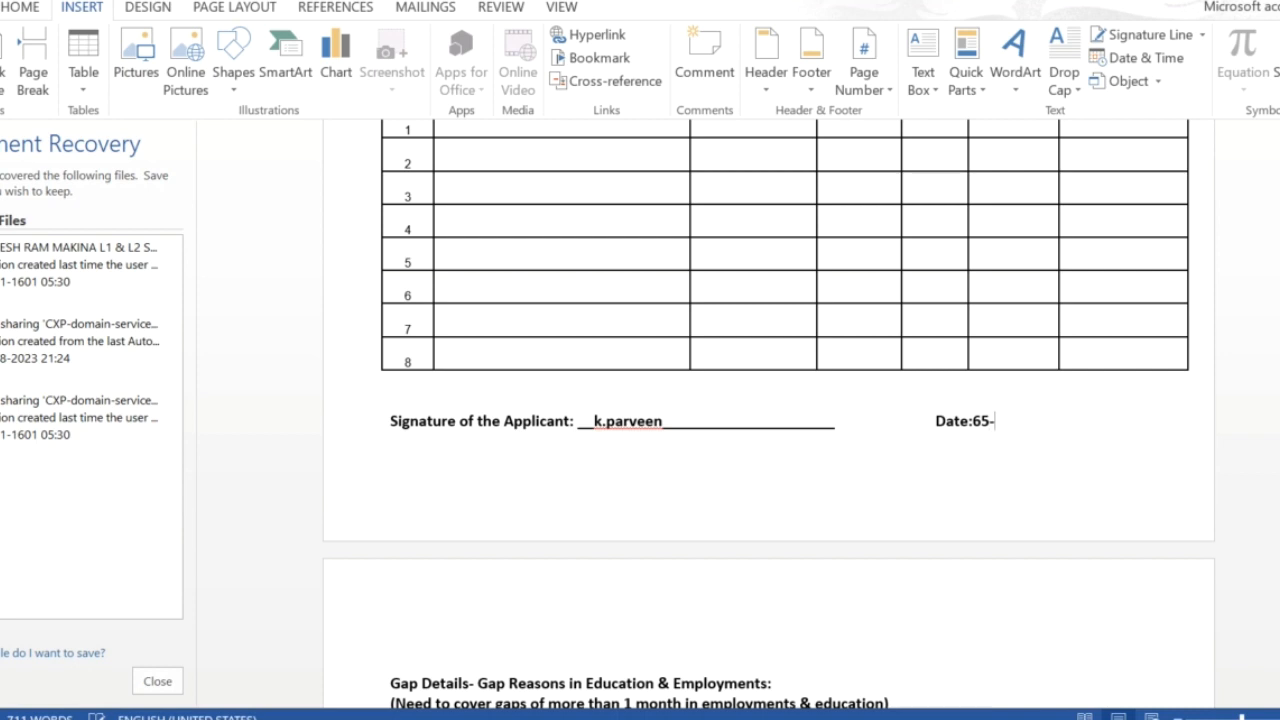
type("8-9")
Step: Enter 2020 to 2021 in the first Gap Details row with the reason starting 'Due to'
scroll(657, 634, "down", 8)
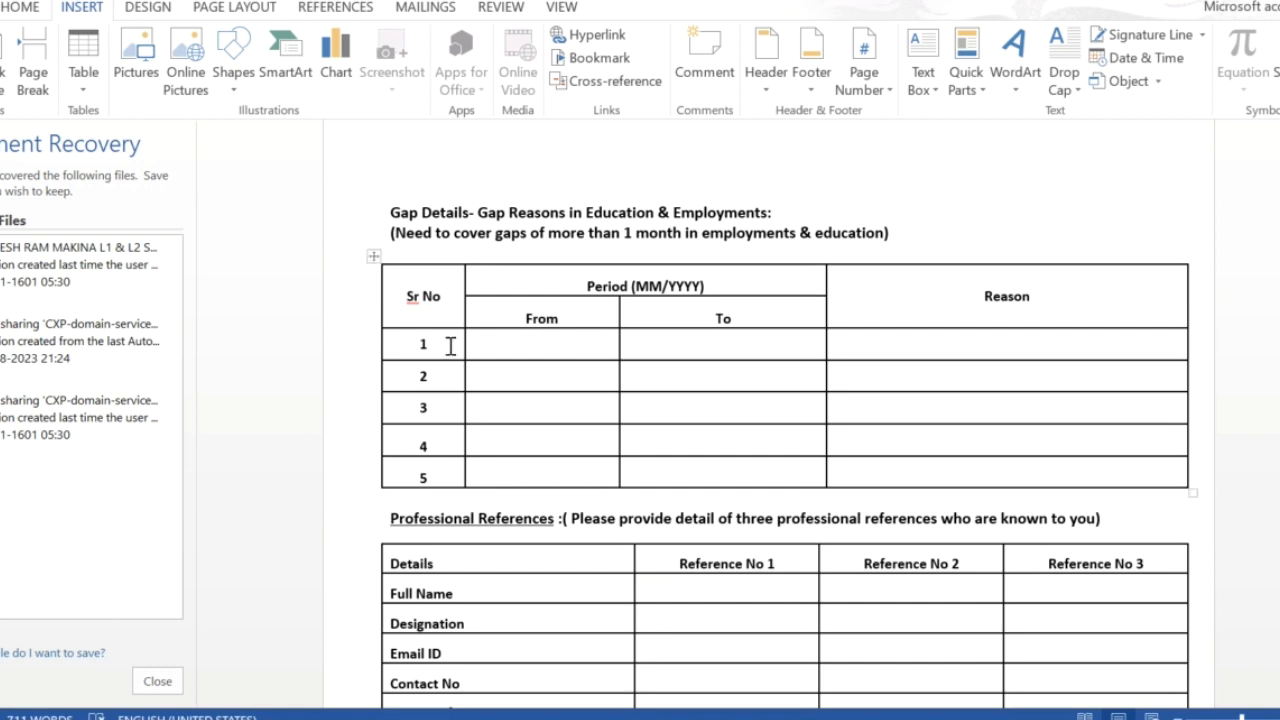
mouse_move(465, 256)
left_click_drag(390, 212, 476, 216)
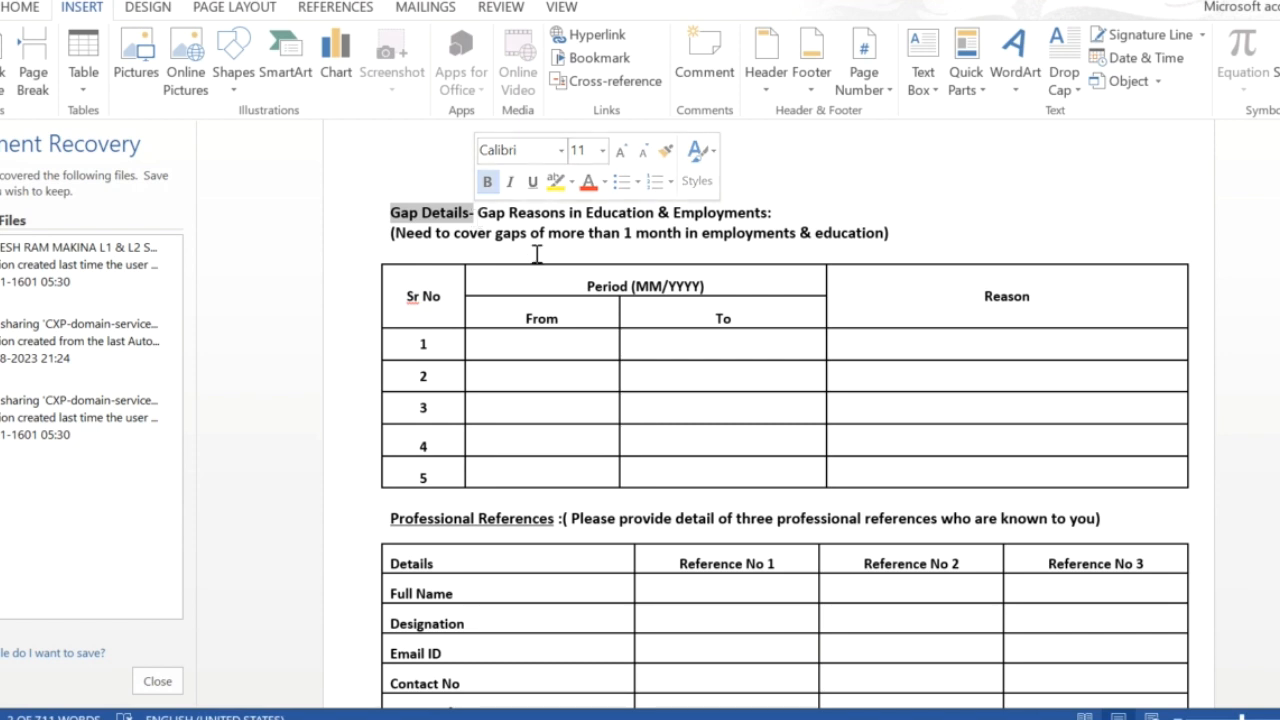
left_click(497, 346)
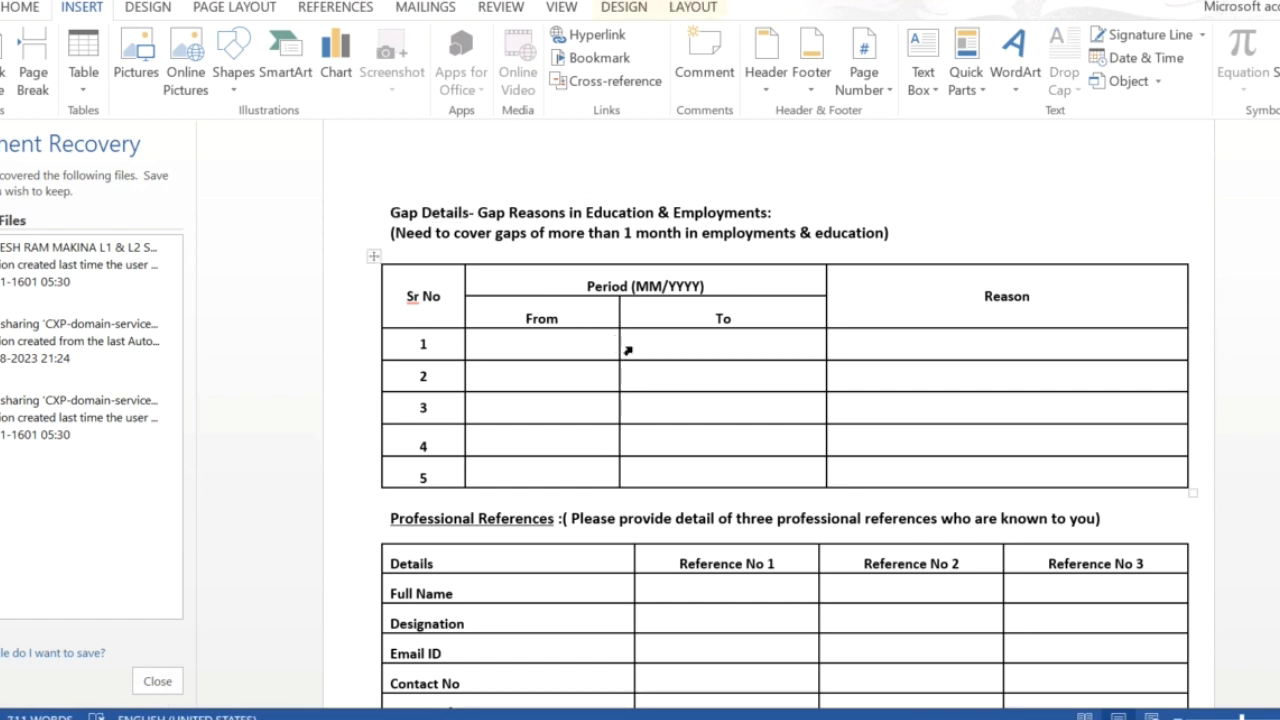
left_click(848, 346)
left_click(518, 345)
type("2020")
left_click(684, 353)
type("2021")
left_click(869, 354)
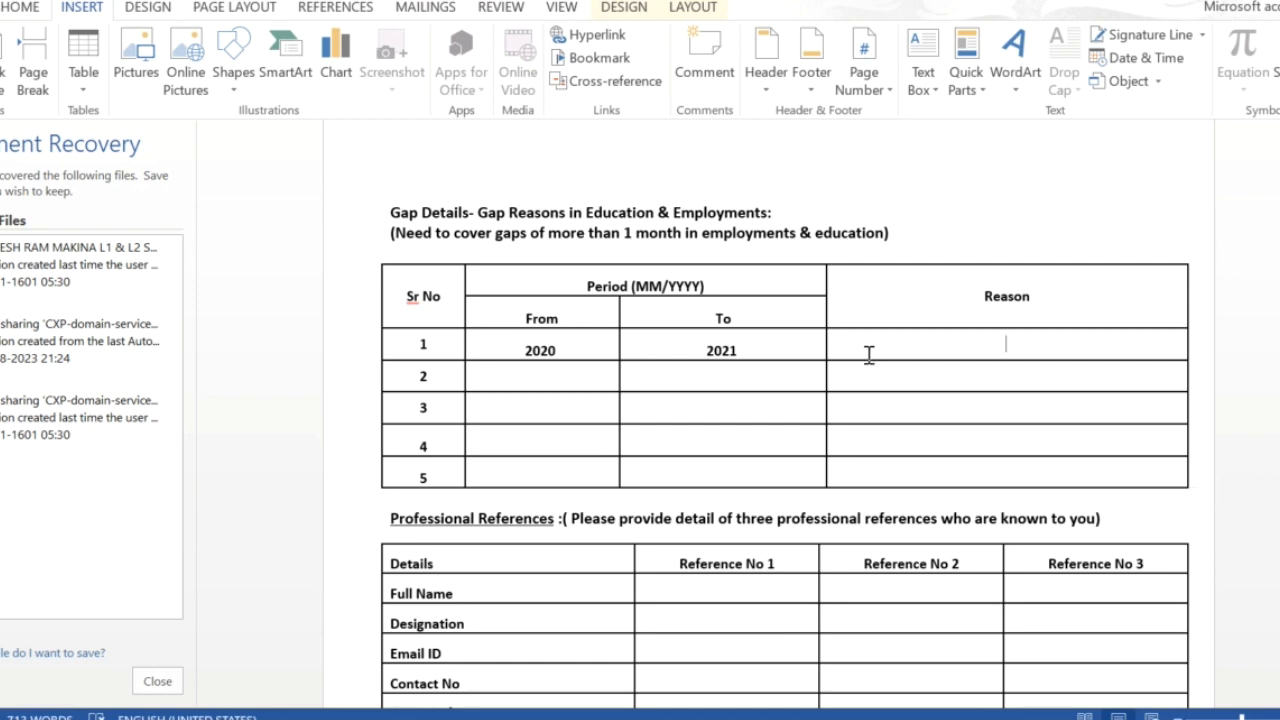
type("Due to")
scroll(554, 529, "down", 5)
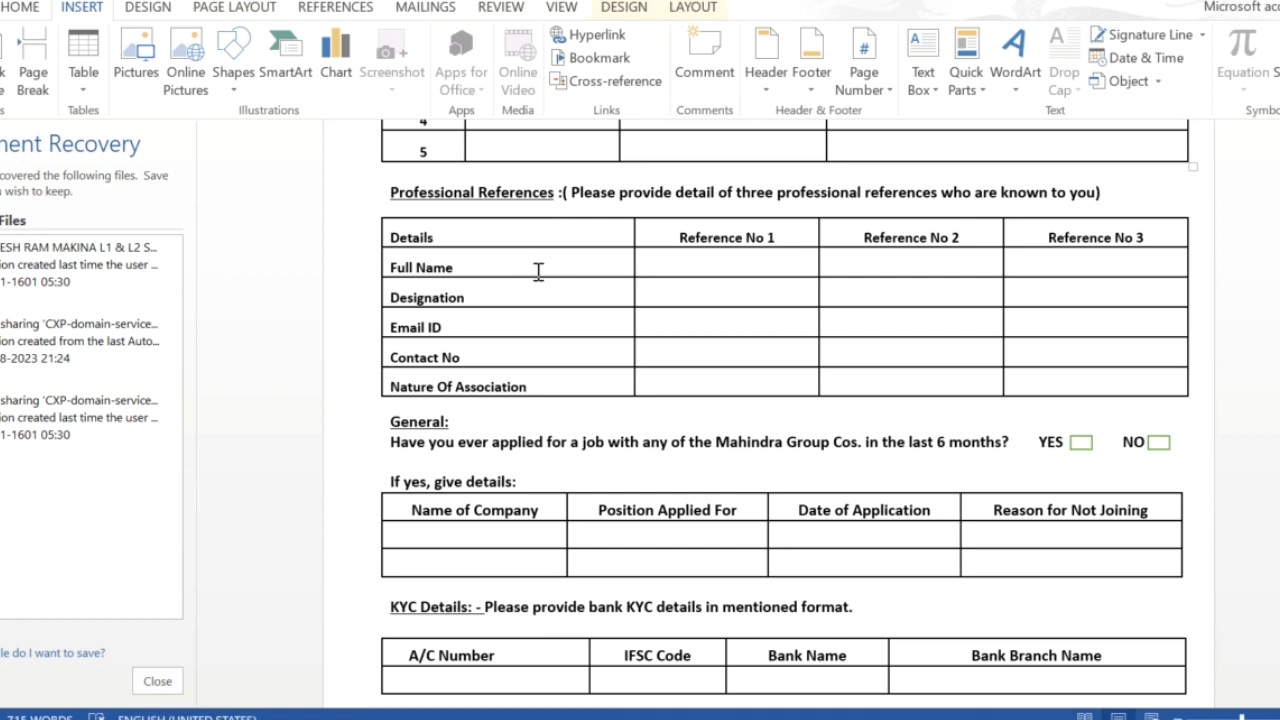
left_click(677, 267)
left_click(683, 297)
left_click(426, 537)
left_click(820, 539)
left_click(1036, 534)
scroll(444, 606, "down", 5)
scroll(444, 606, "down", 2)
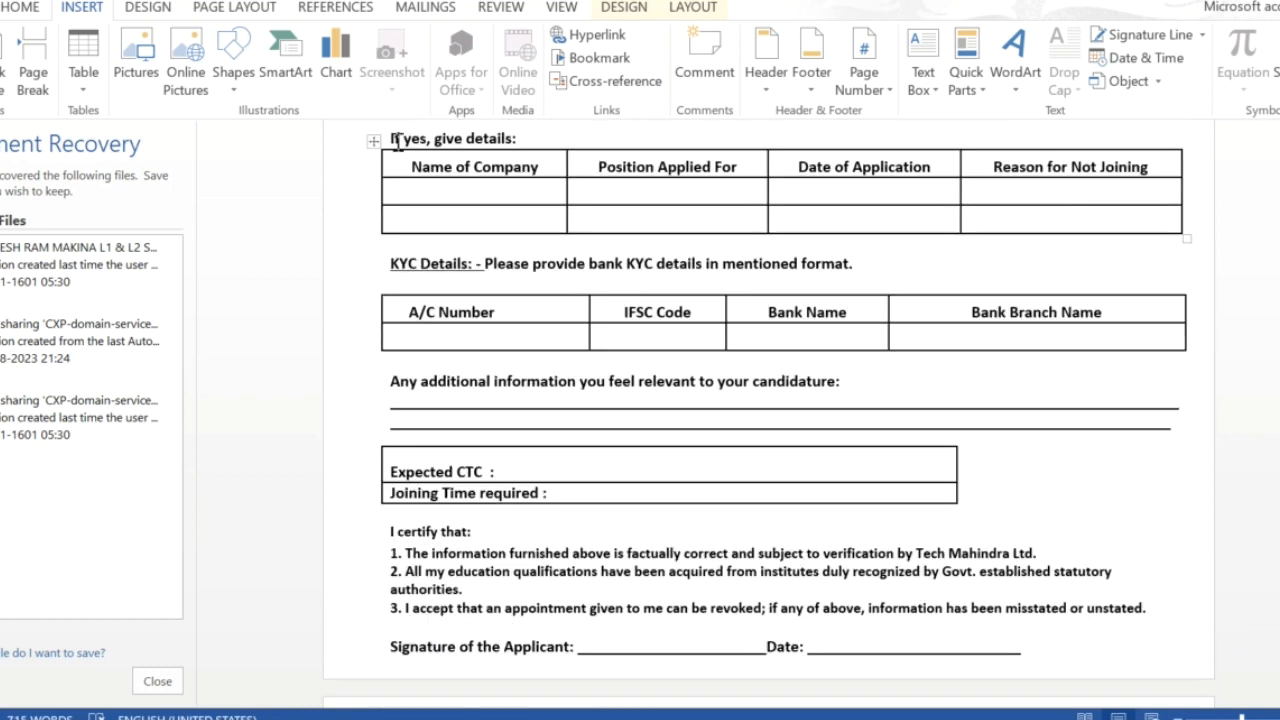
left_click(436, 341)
left_click(645, 336)
left_click(530, 469)
Step: Set Joining Time required to 'Immediate' and sign the applicant's name on the certification line
left_click(572, 494)
type("Immediate")
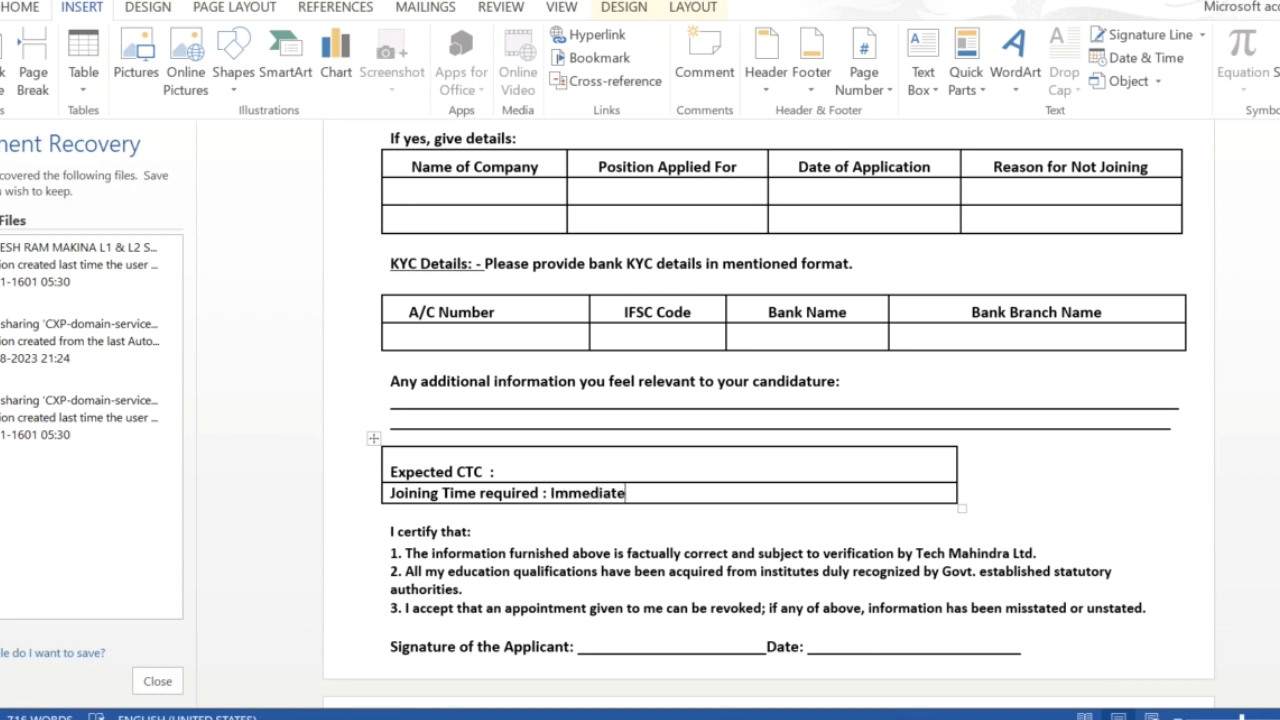
left_click(618, 645)
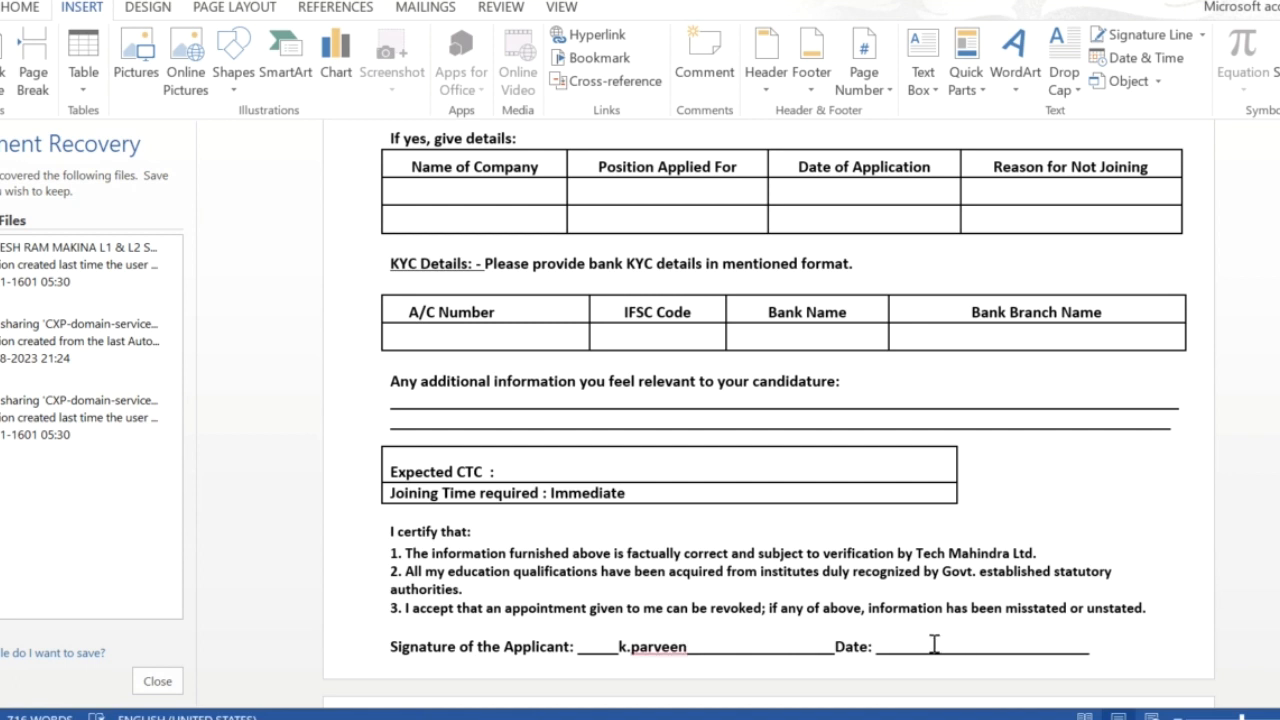
scroll(934, 643, "down", 5)
scroll(934, 643, "down", 3)
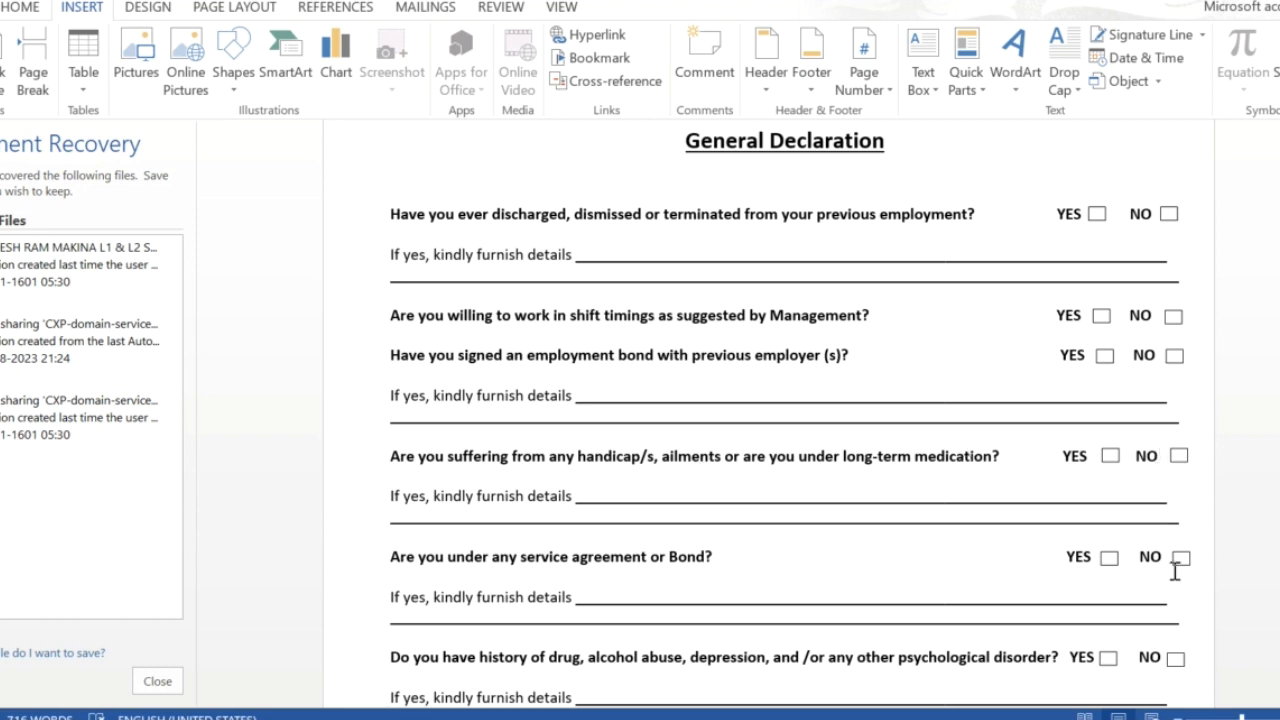
scroll(1176, 575, "down", 2)
scroll(1176, 575, "down", 2)
scroll(1172, 571, "down", 1)
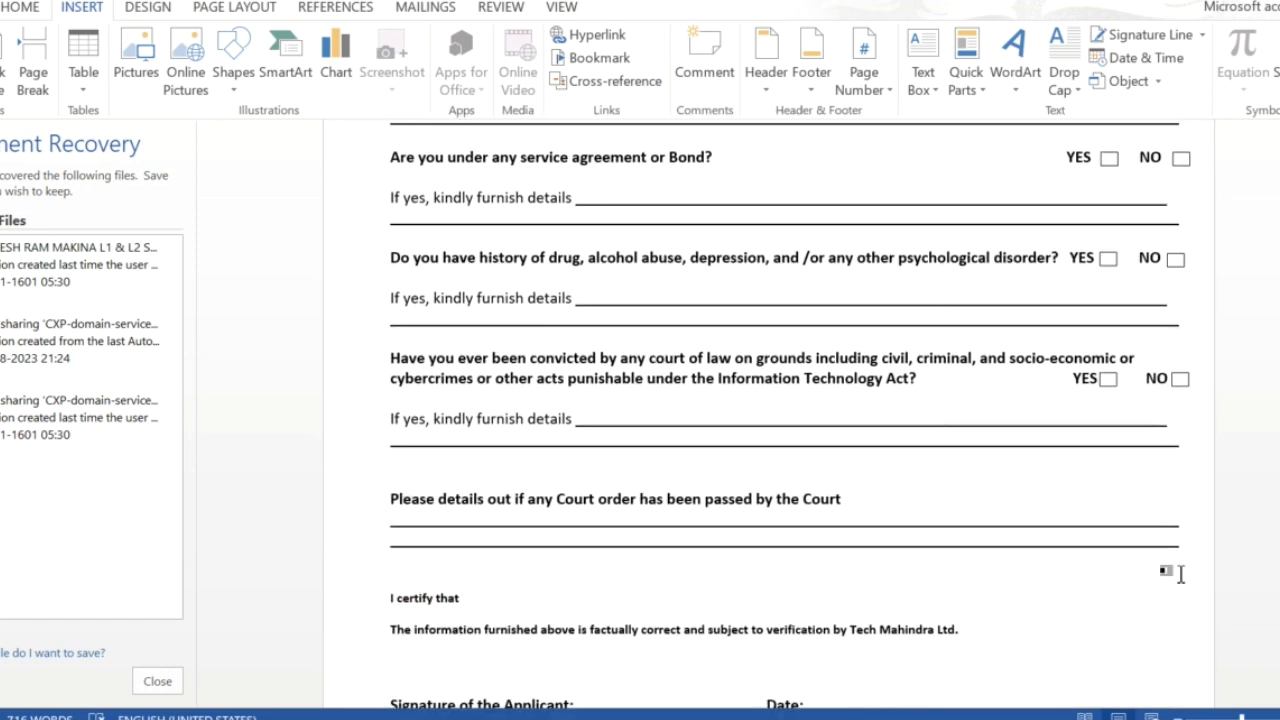
scroll(1176, 572, "down", 1)
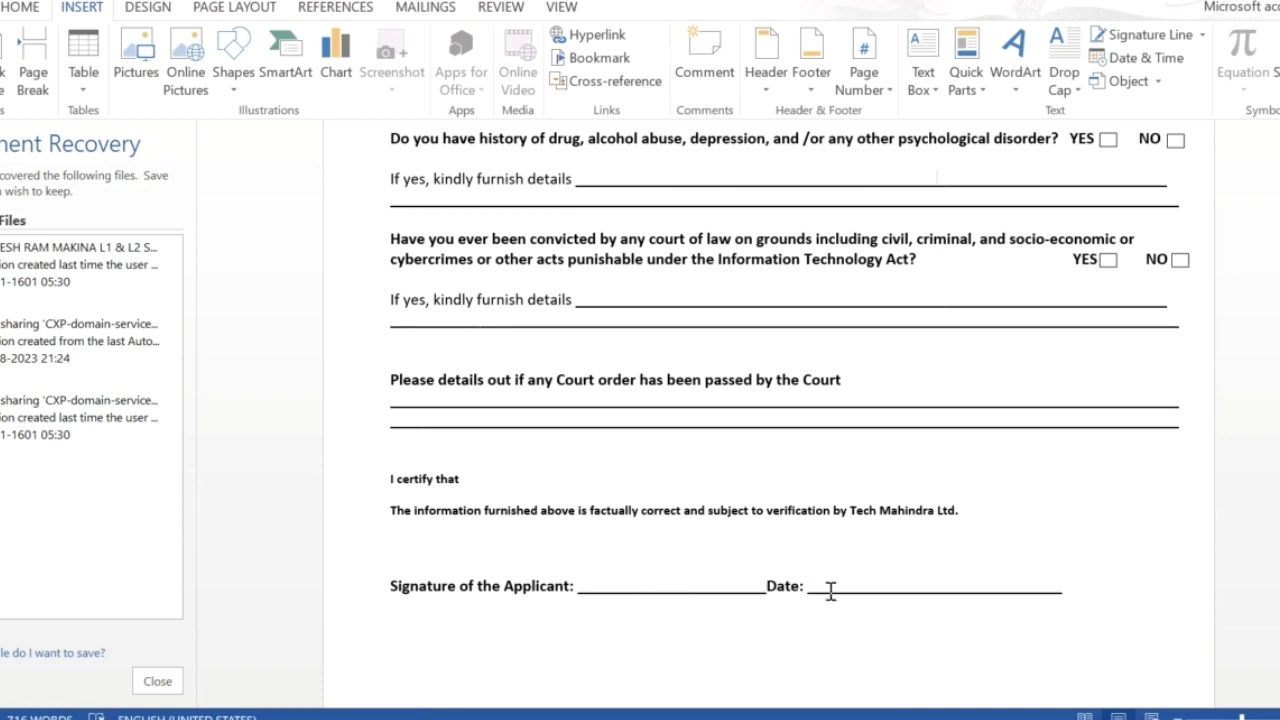
scroll(830, 591, "down", 1)
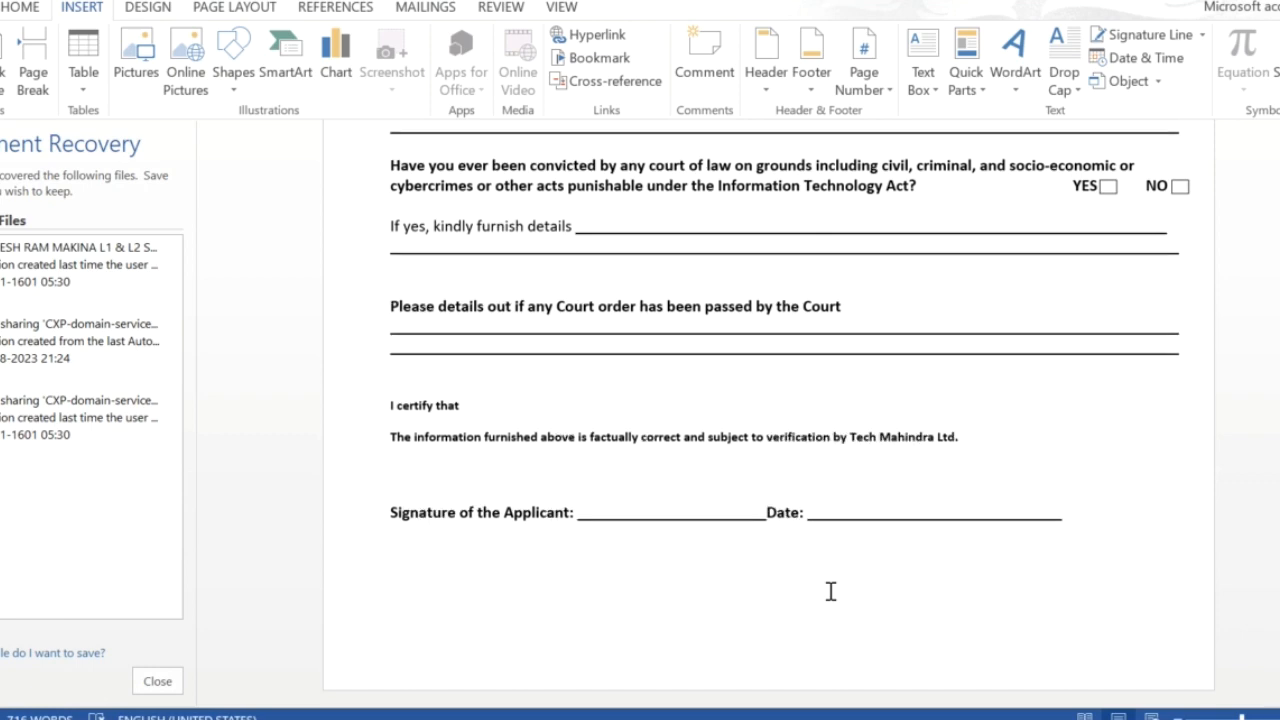
scroll(830, 591, "up", 15)
scroll(830, 591, "up", 15)
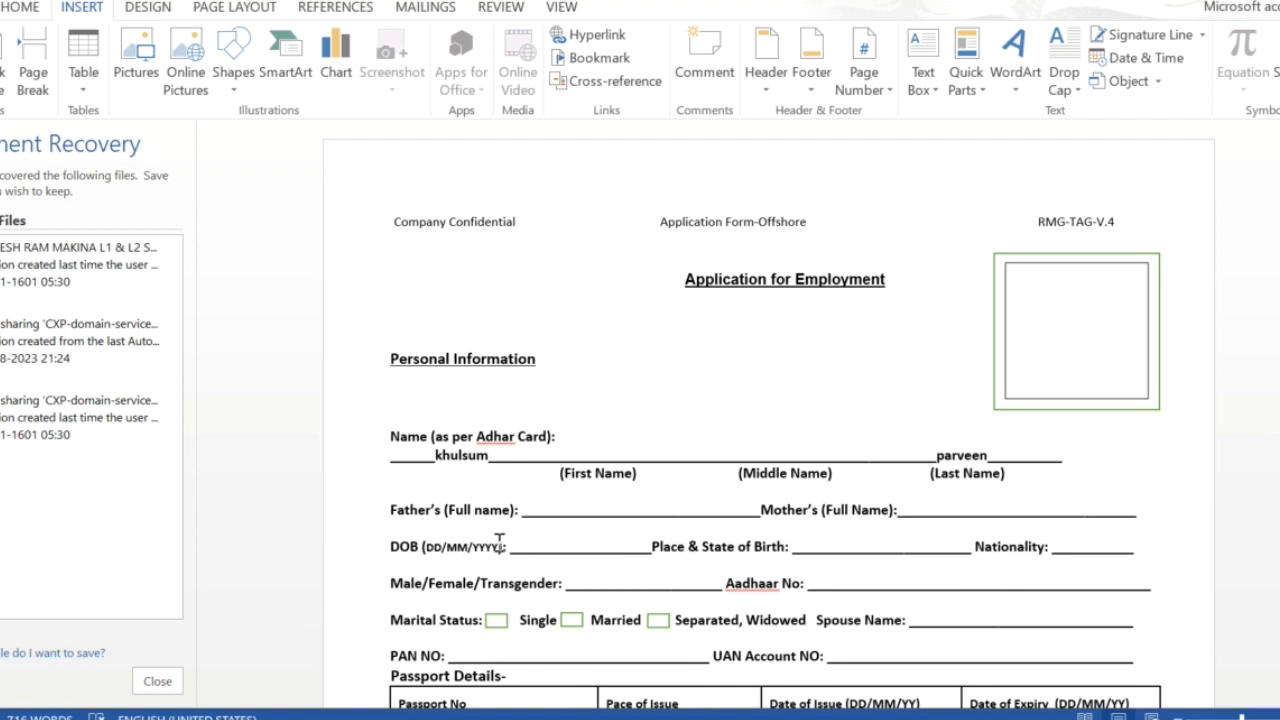
left_click(497, 621)
left_click(573, 622)
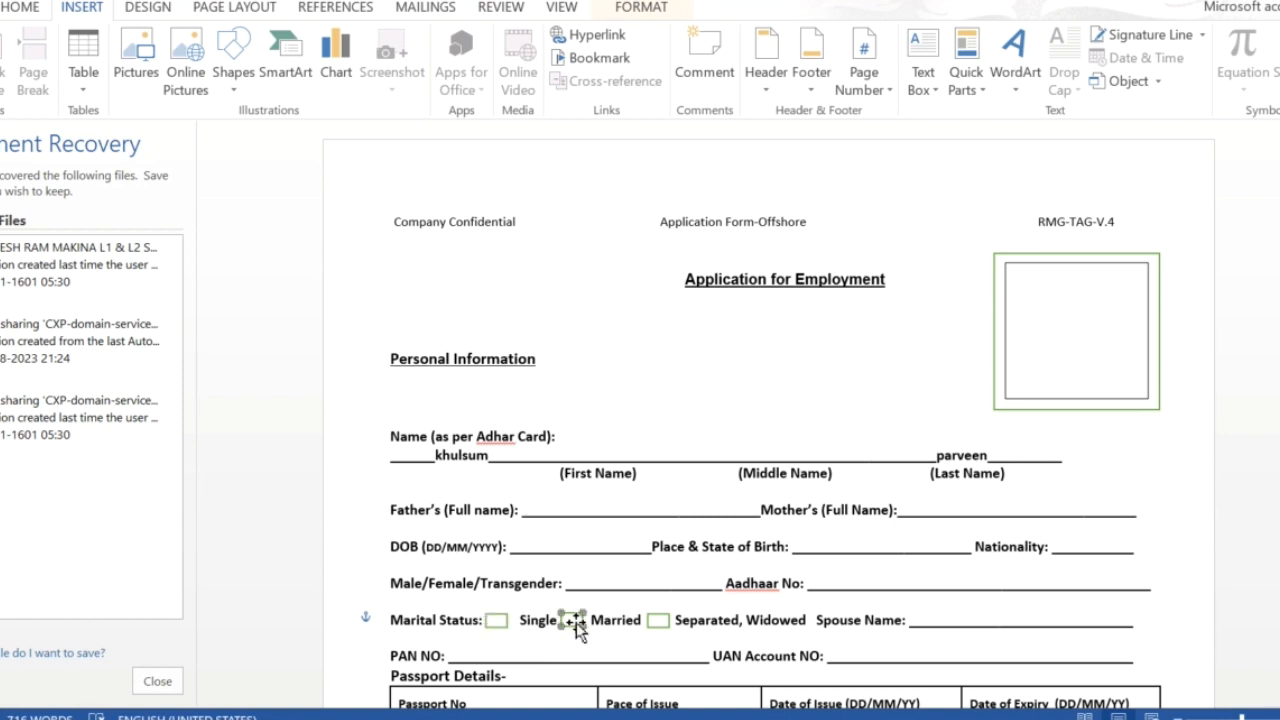